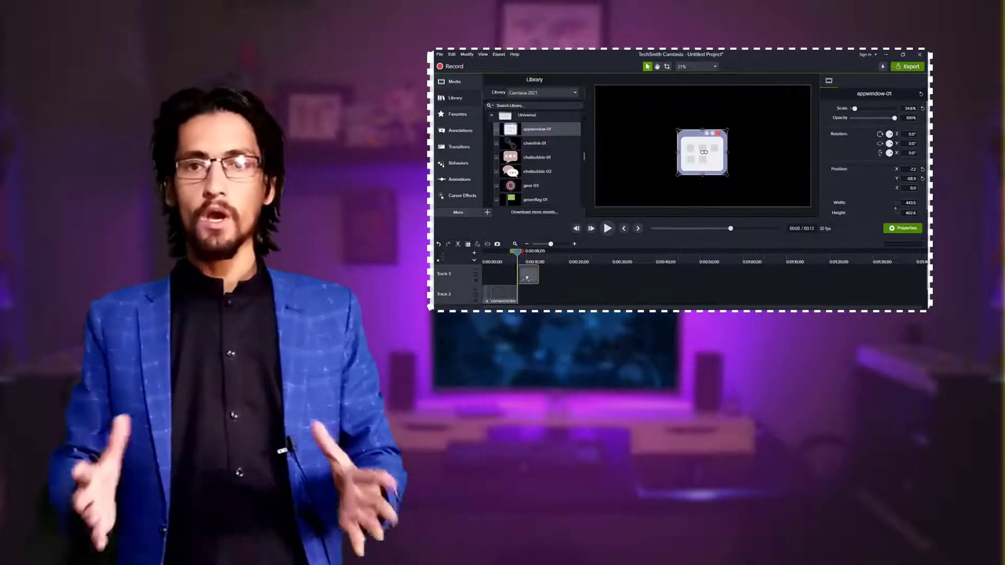
click(482, 54)
mouse_move(518, 142)
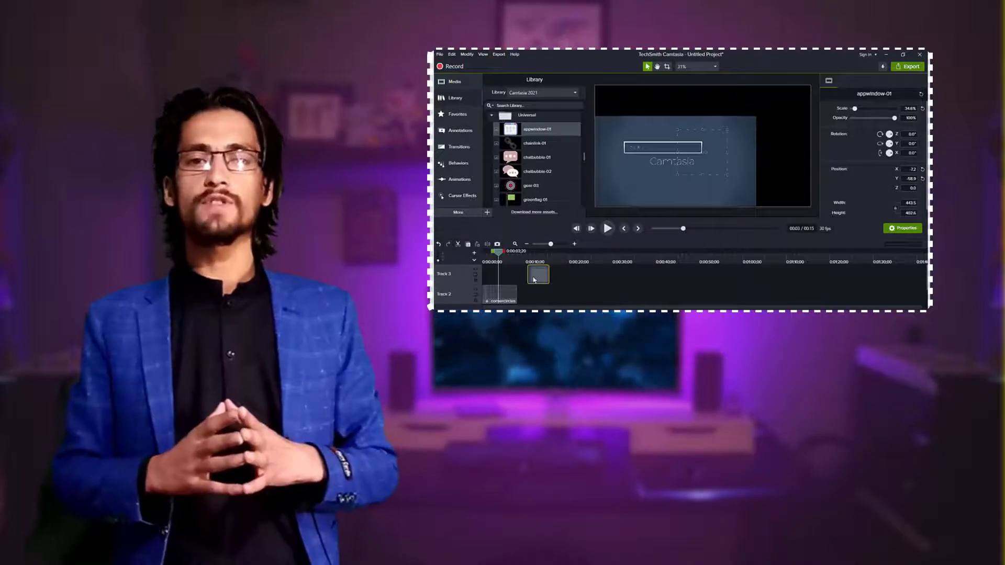
drag(539, 275, 541, 252)
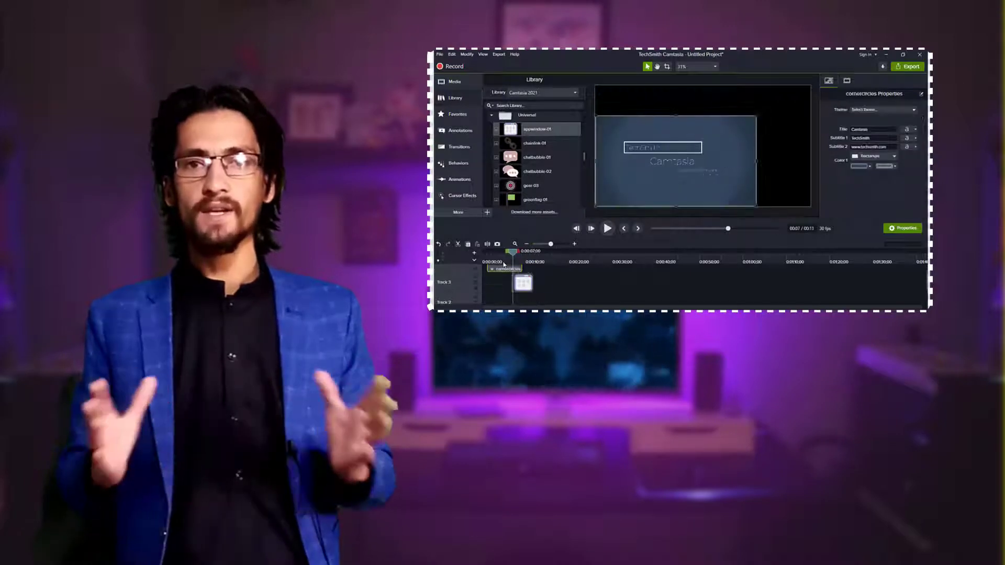
scroll(504, 265, up, 1)
drag(513, 253, 522, 254)
click(505, 273)
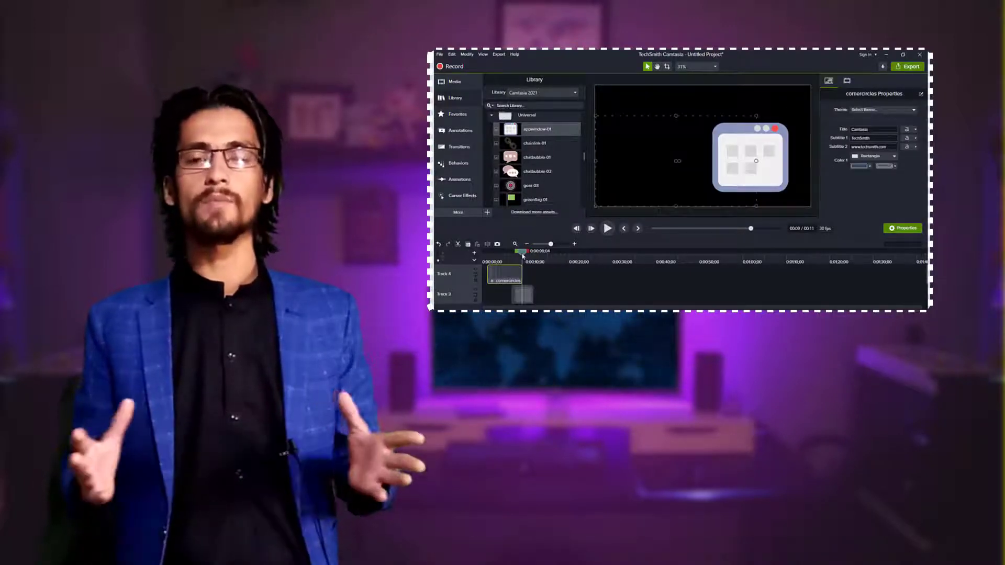
click(483, 55)
click(519, 98)
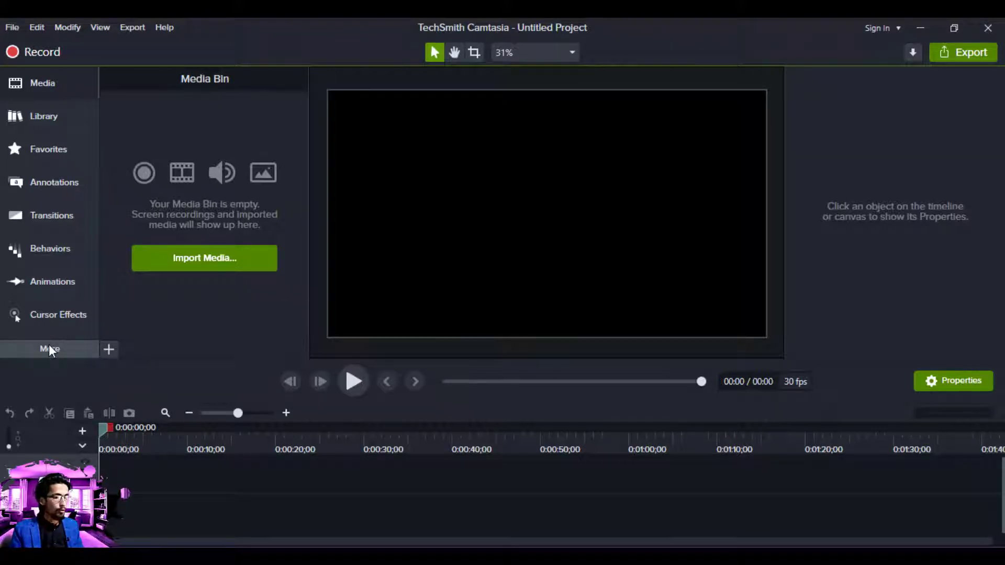
- Examine the favorites and the Camtasia 2021 library, including the assets in the Business folder under Icons
click(58, 120)
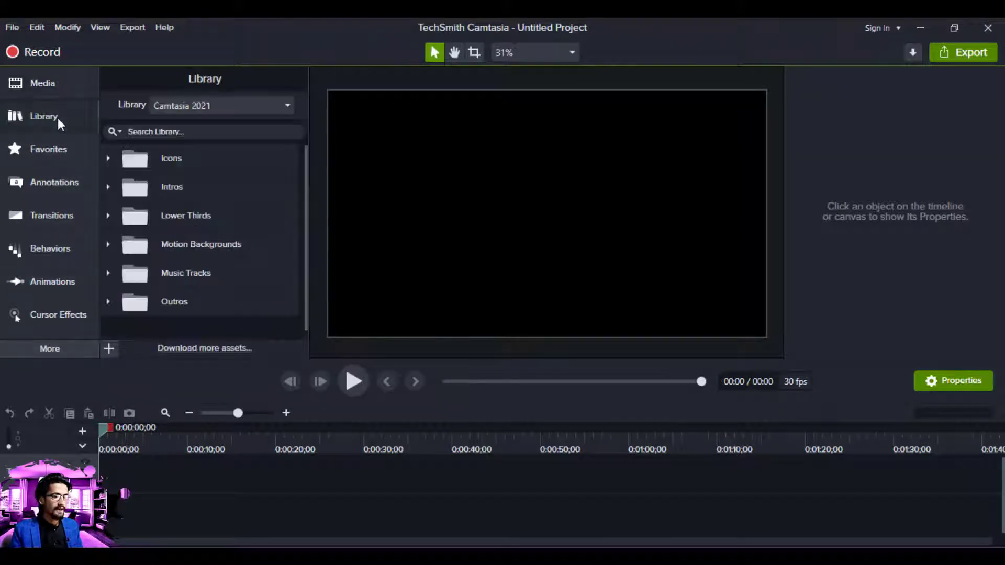
click(62, 148)
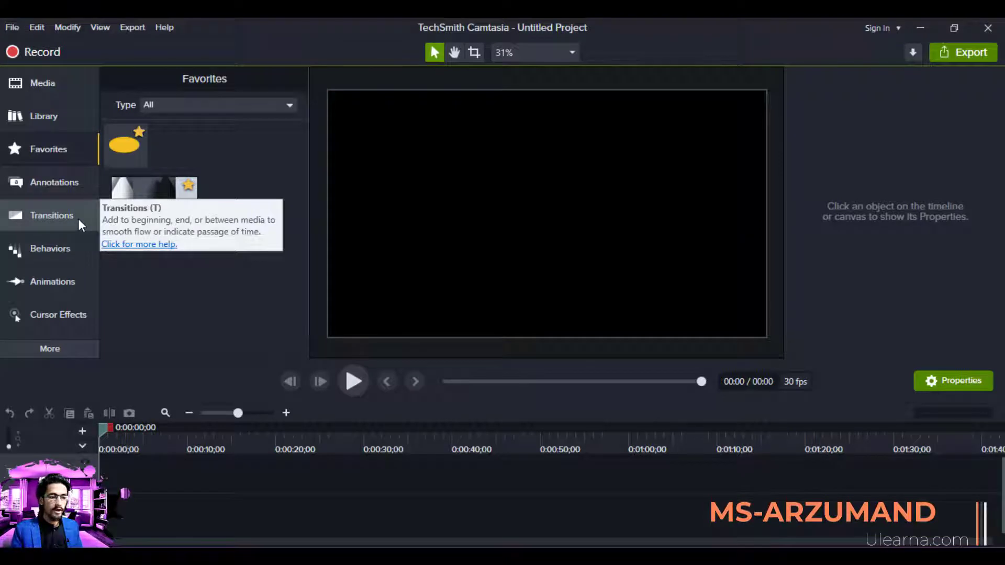
click(59, 113)
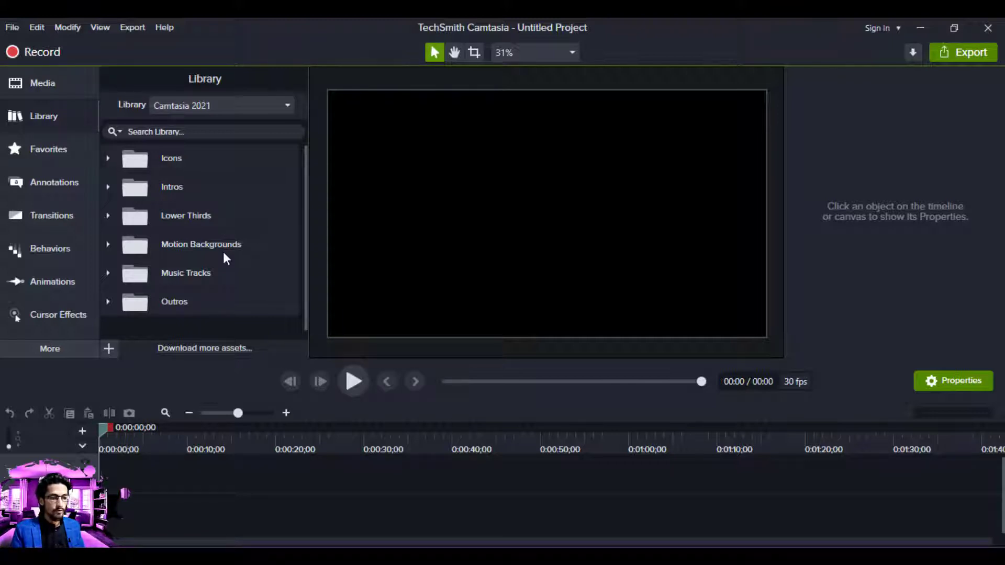
click(107, 187)
click(107, 159)
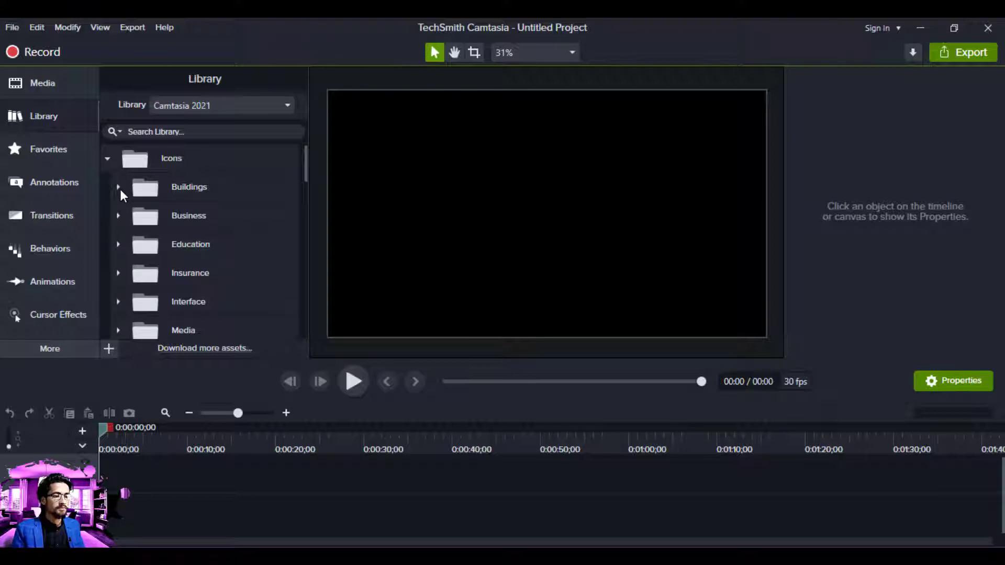
click(118, 217)
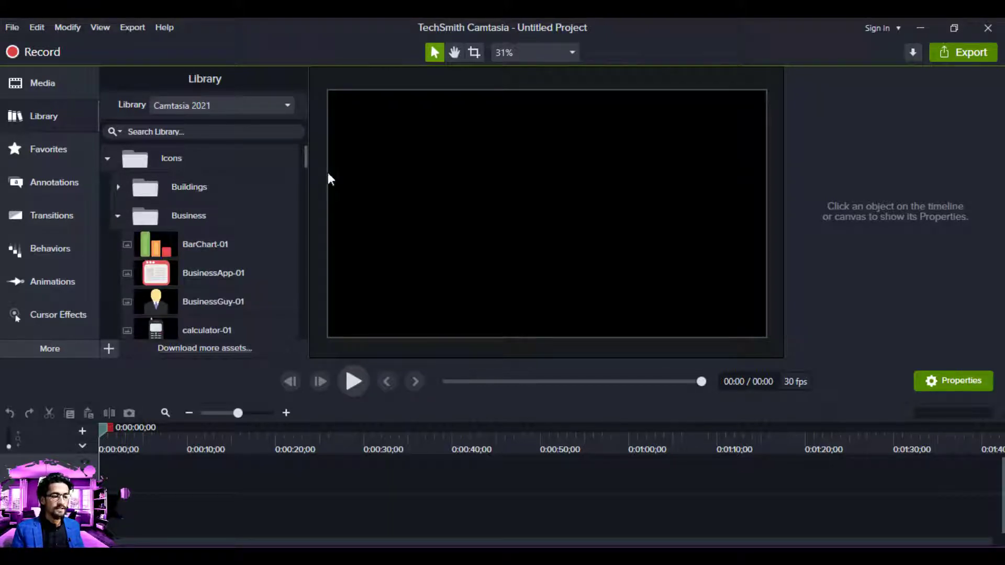
drag(306, 159, 305, 232)
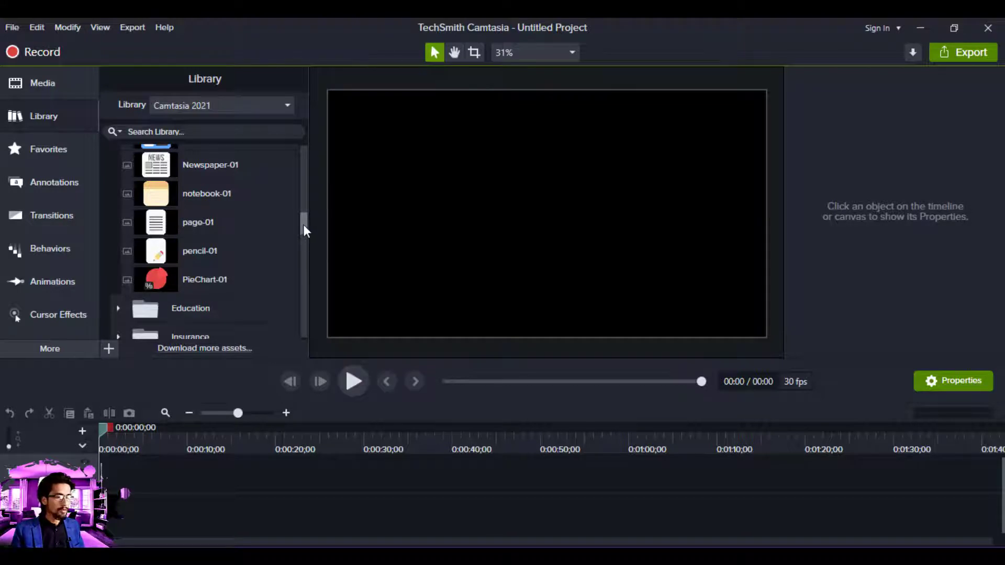
drag(303, 225, 303, 240)
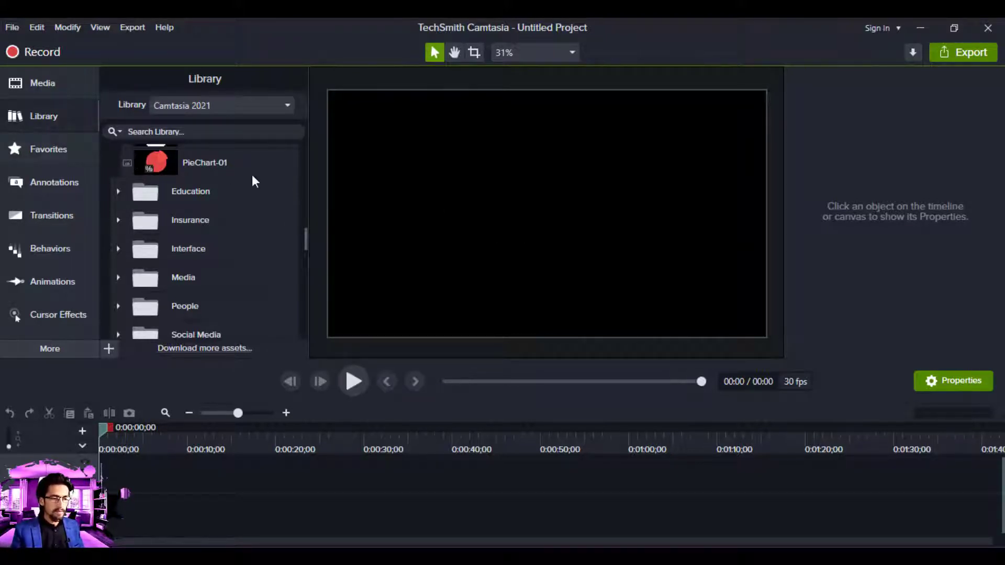
- Add the cornercircles intro from the library's Intros folder to the start of the timeline
drag(306, 235, 302, 271)
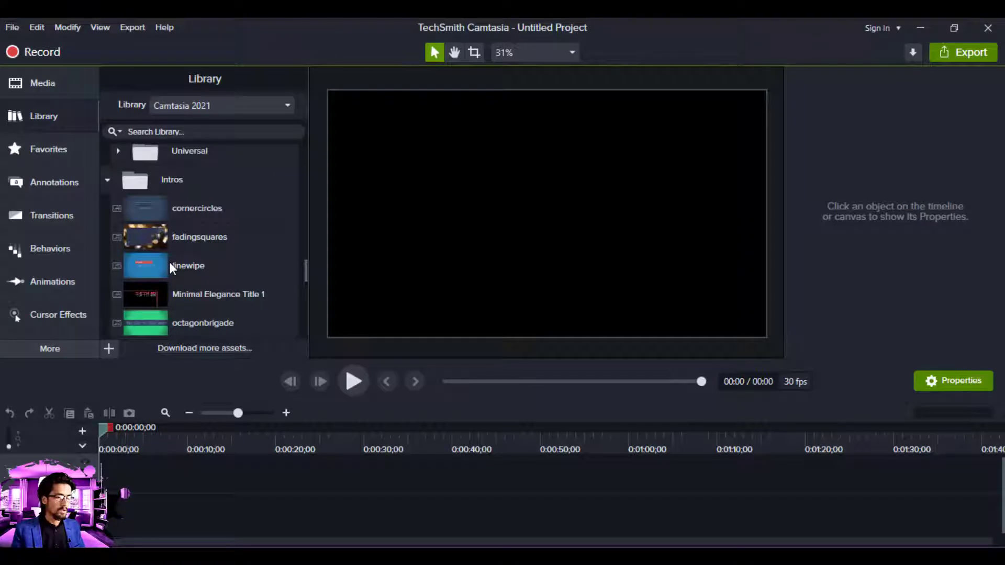
drag(149, 243, 195, 299)
drag(149, 210, 122, 486)
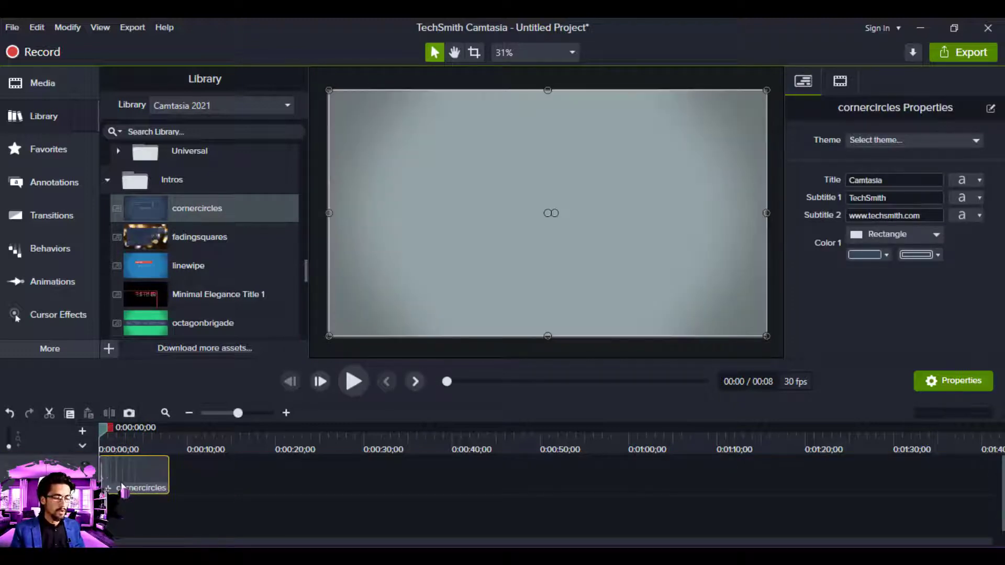
- Preview the cornercircles intro by moving the playhead to 0:00:05;27, where its title text is shown
click(113, 436)
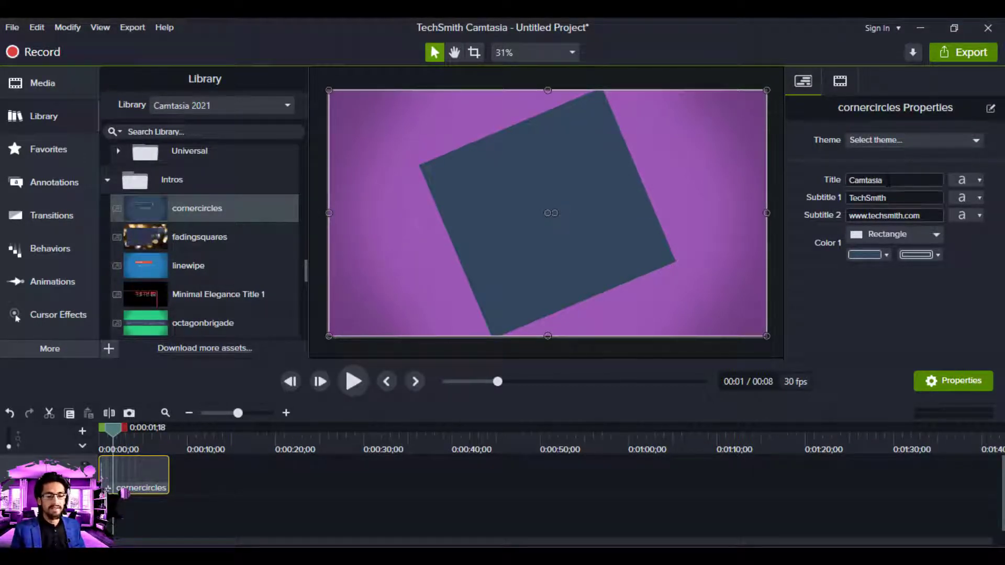
click(873, 180)
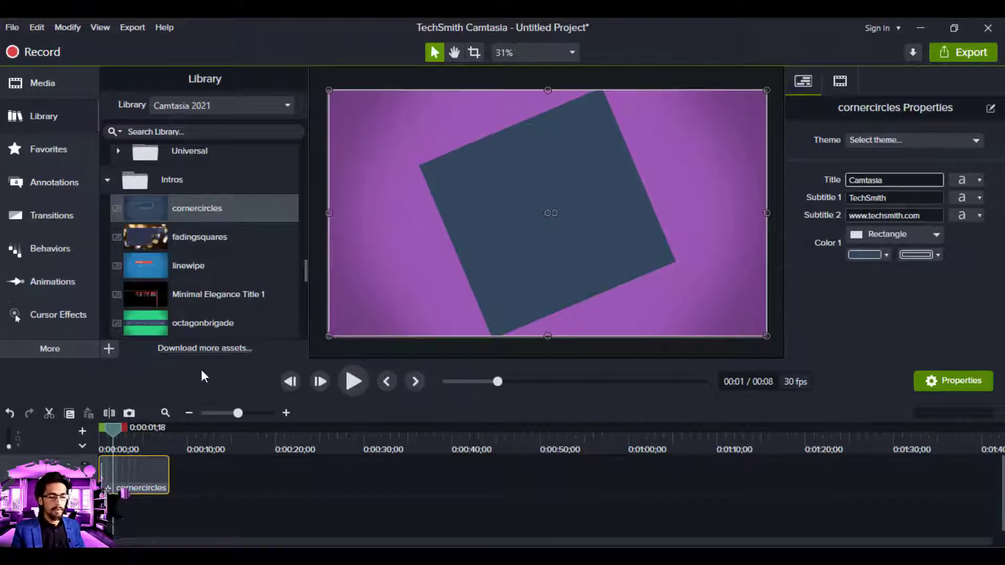
double_click(892, 184)
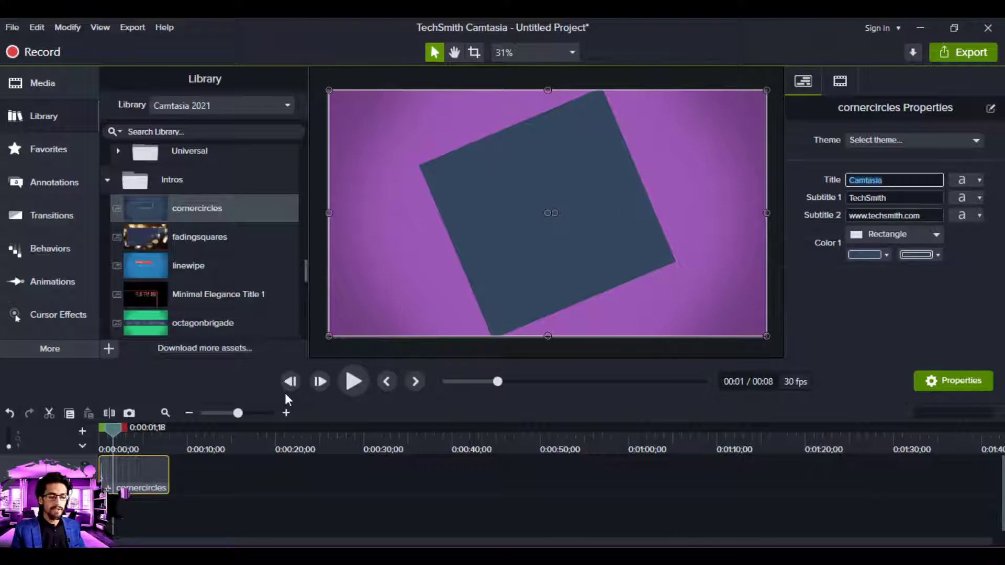
drag(134, 436, 151, 435)
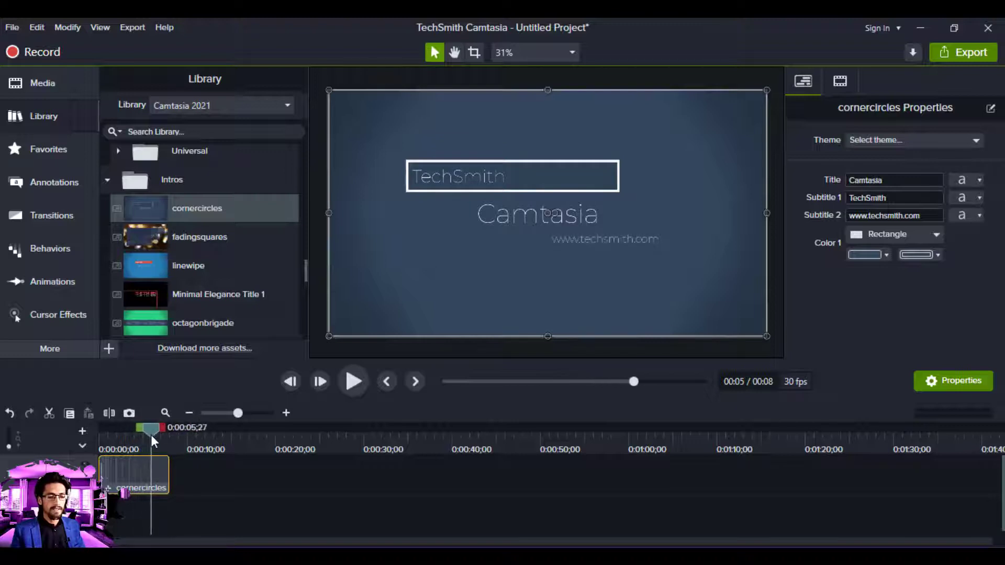
- Examine the intro's Title, Subtitle 1 and Subtitle 2 text properties and compare them with the canvas
double_click(890, 177)
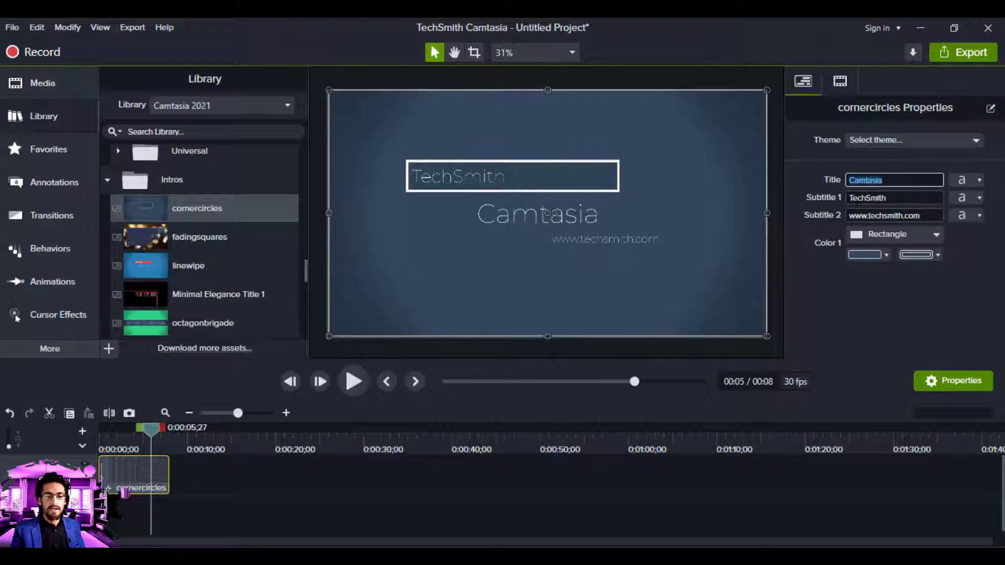
click(864, 198)
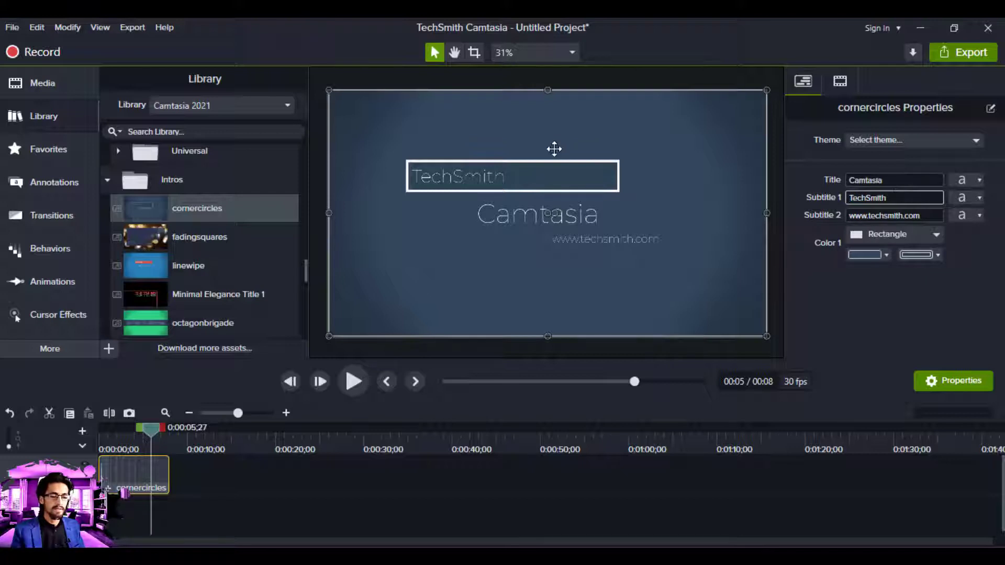
click(429, 176)
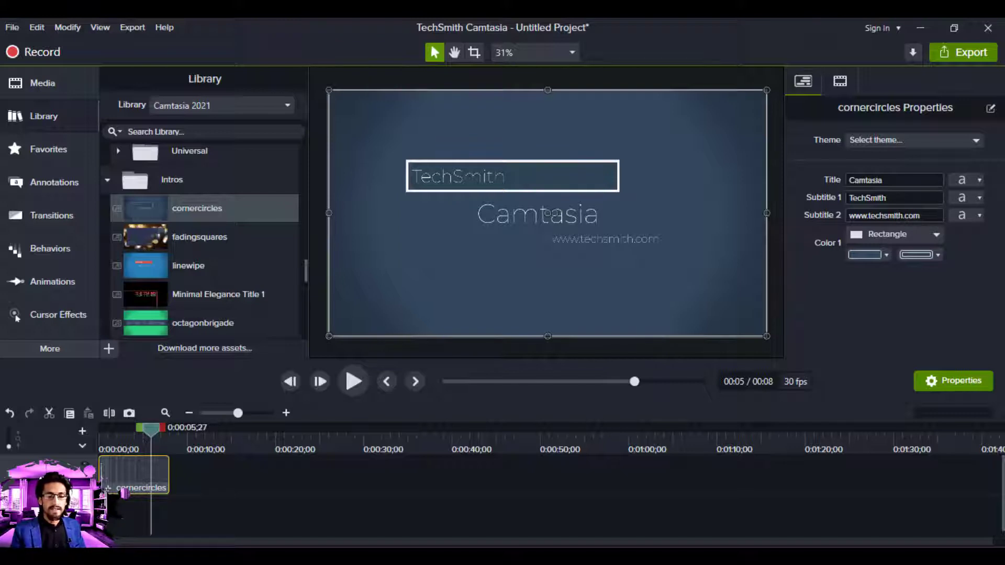
click(849, 215)
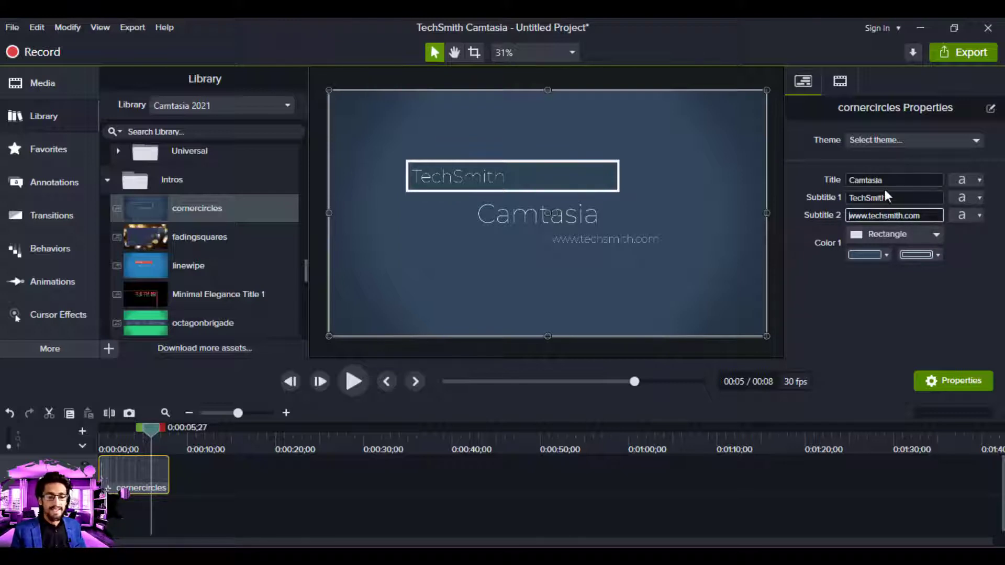
click(866, 181)
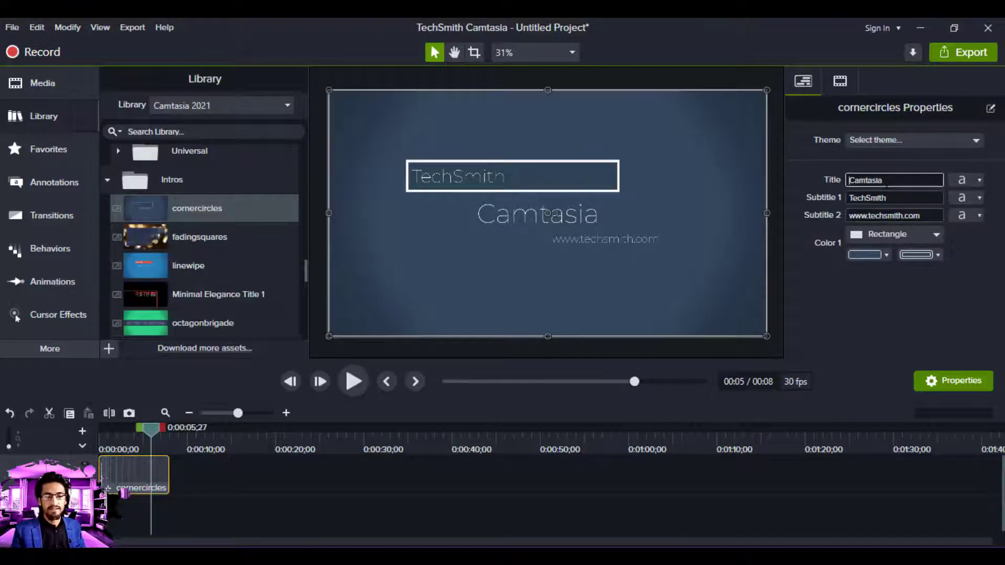
double_click(849, 180)
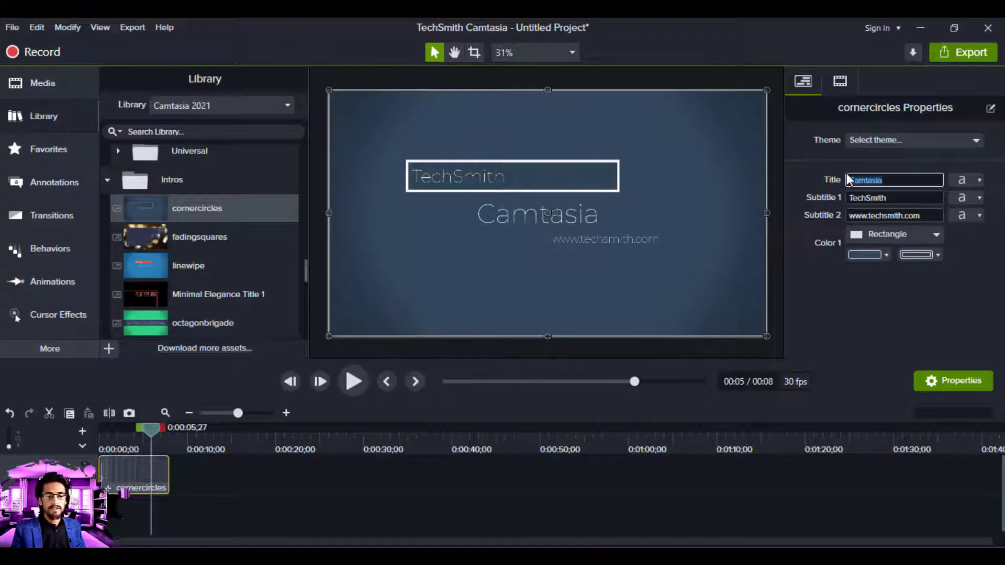
click(880, 197)
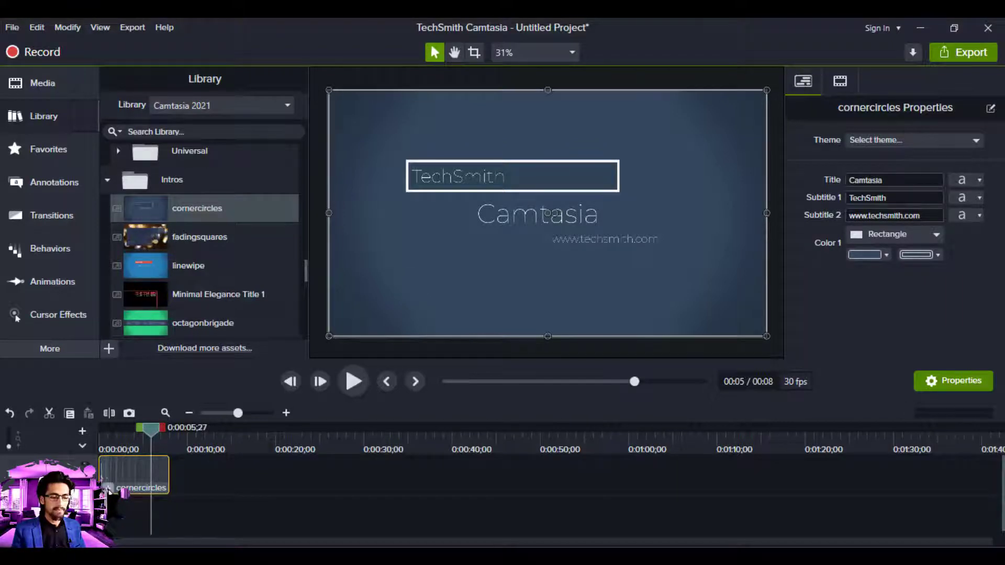
- Open the cornercircles group on the timeline and examine the font settings of its TechSmith text callout
double_click(136, 469)
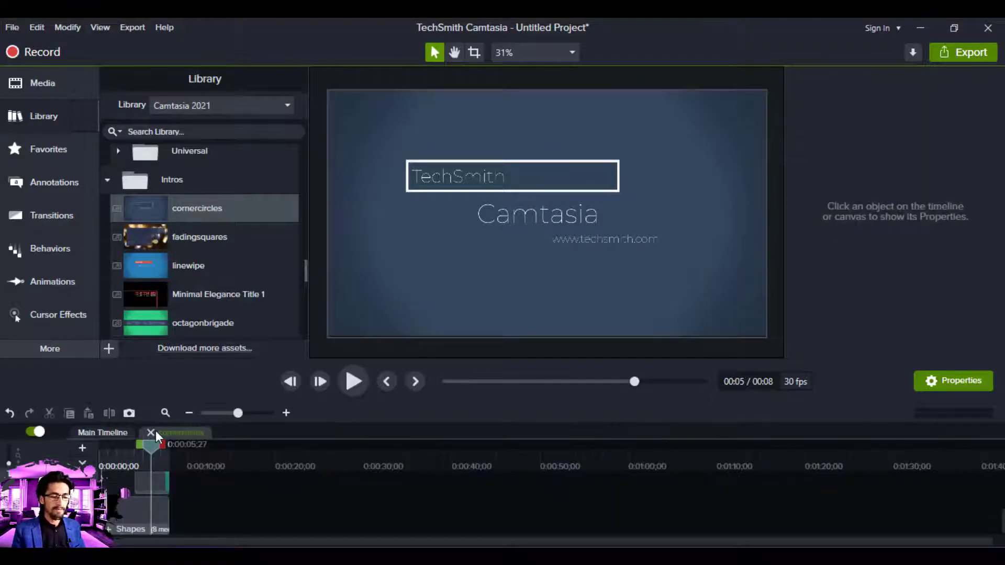
click(145, 484)
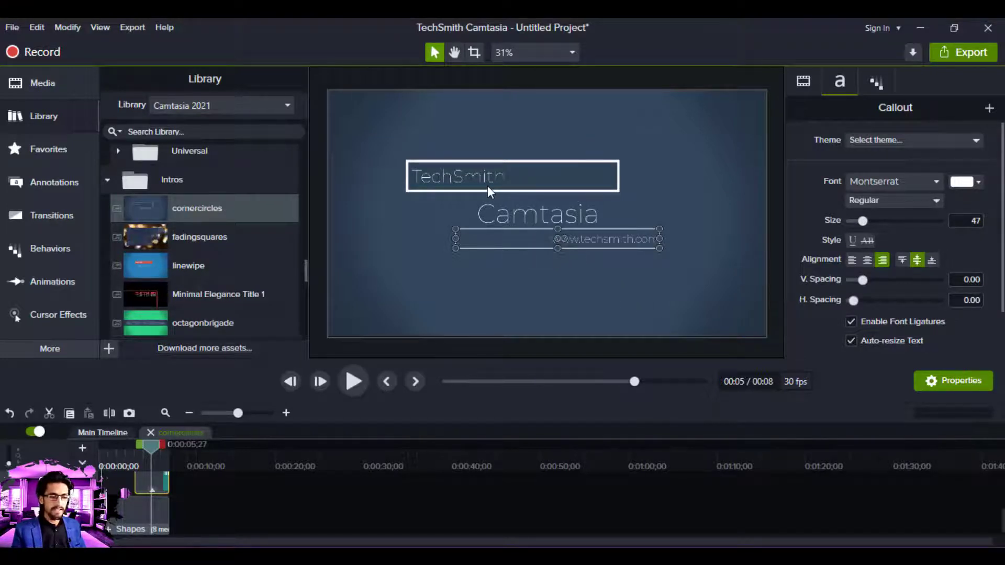
click(472, 181)
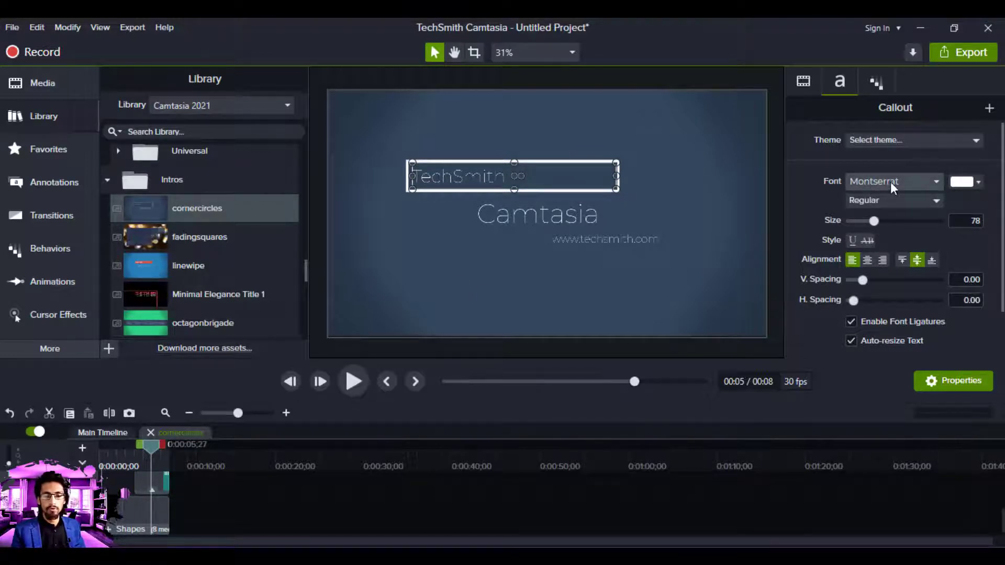
click(873, 199)
click(874, 200)
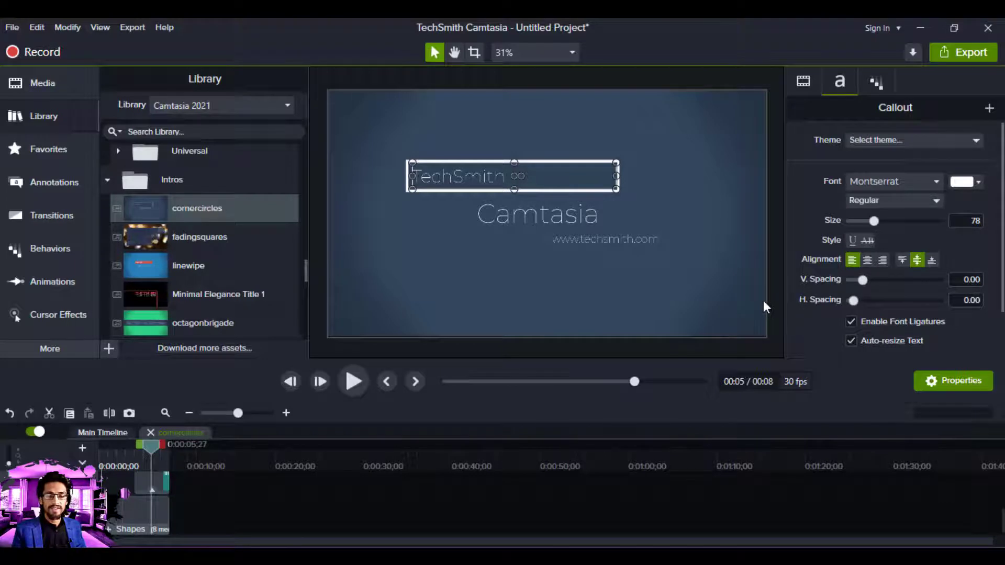
- Review the In and Out settings of the TechSmith callout's Pulsating behavior and close the group
click(883, 84)
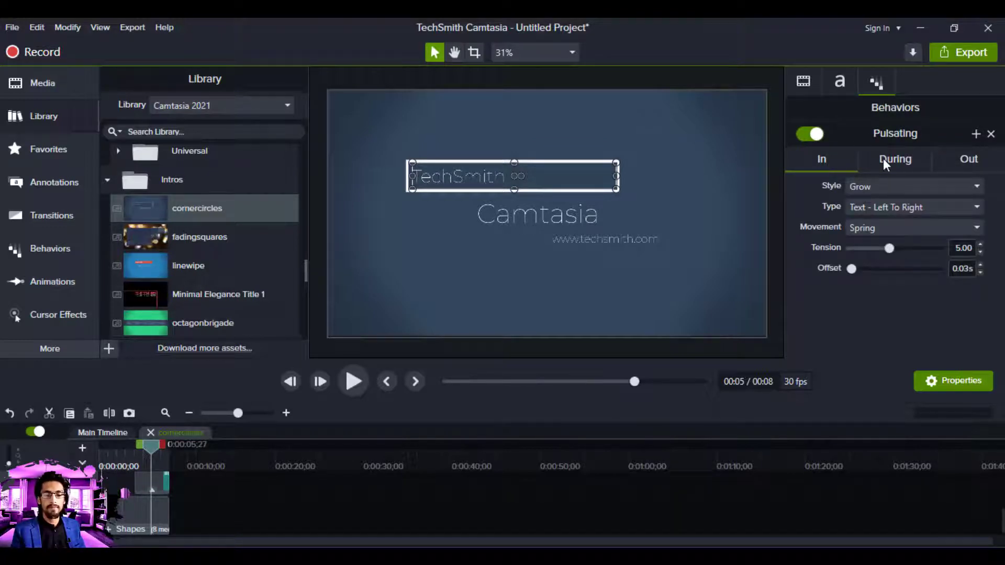
click(965, 157)
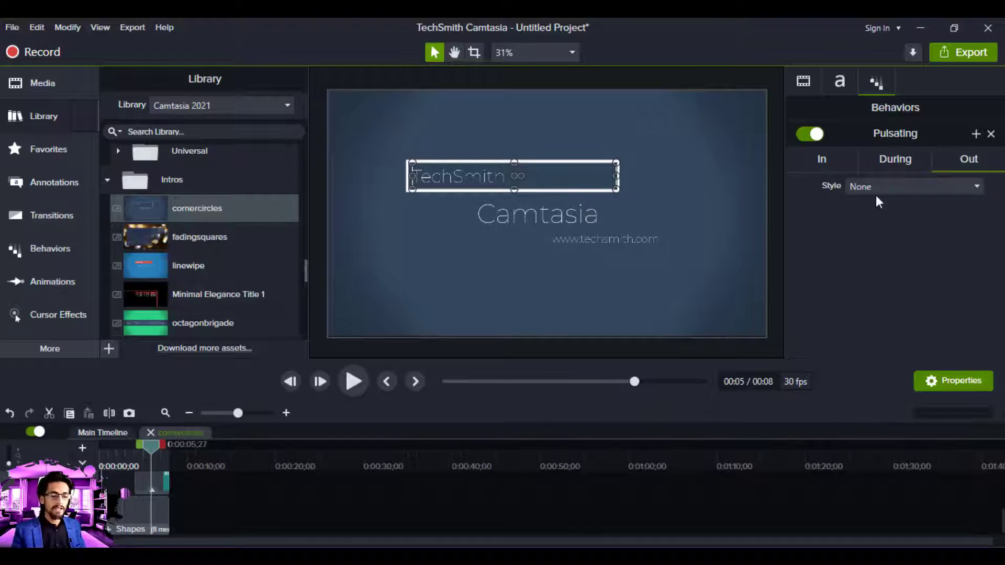
click(150, 432)
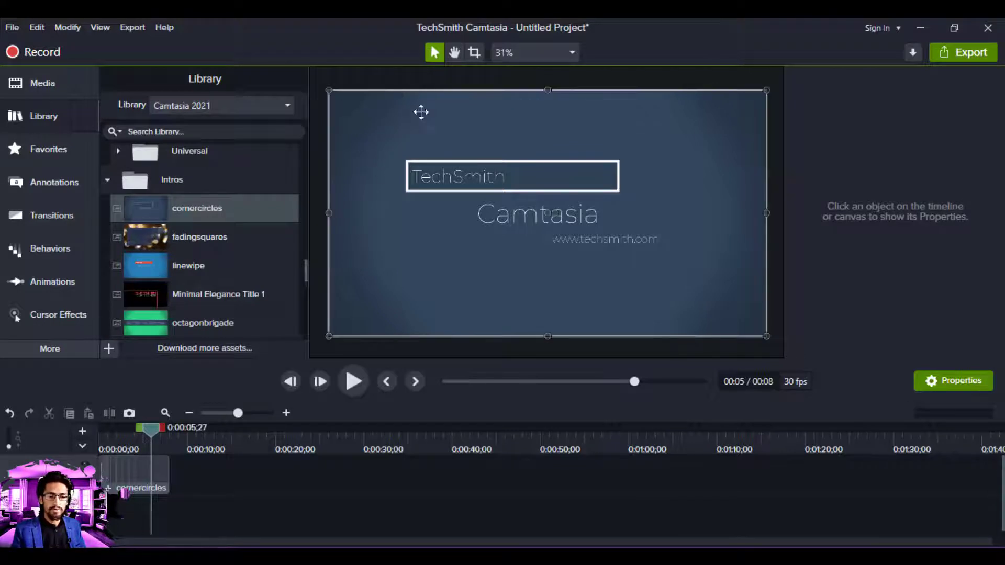
- Reopen the cornercircles group and select its TechSmith text callout on the canvas
click(442, 196)
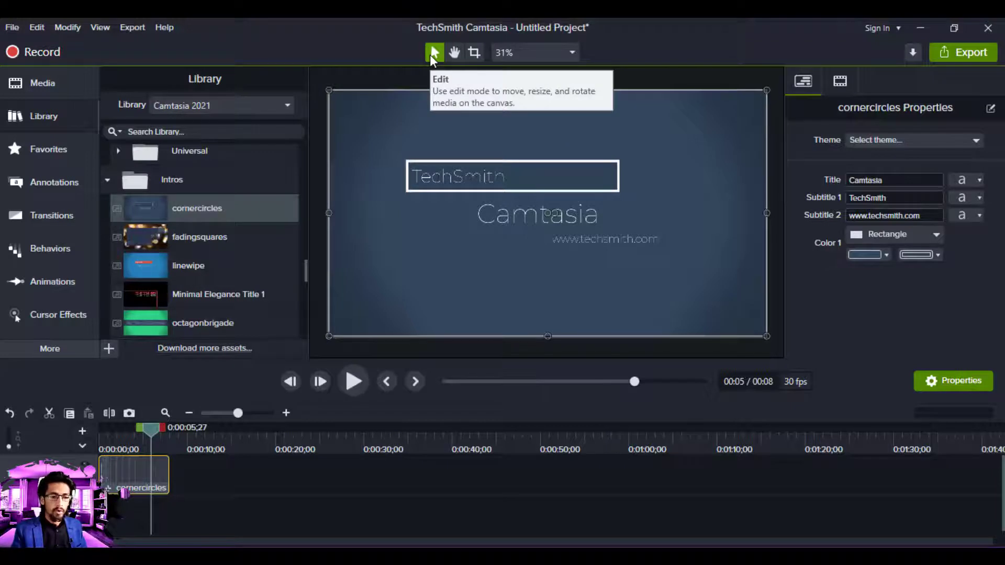
click(108, 489)
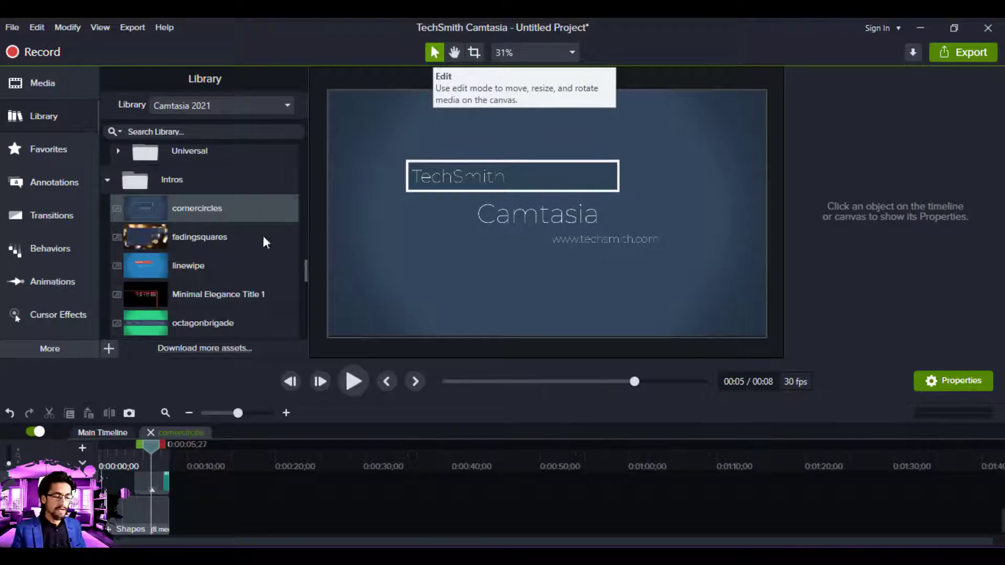
click(460, 183)
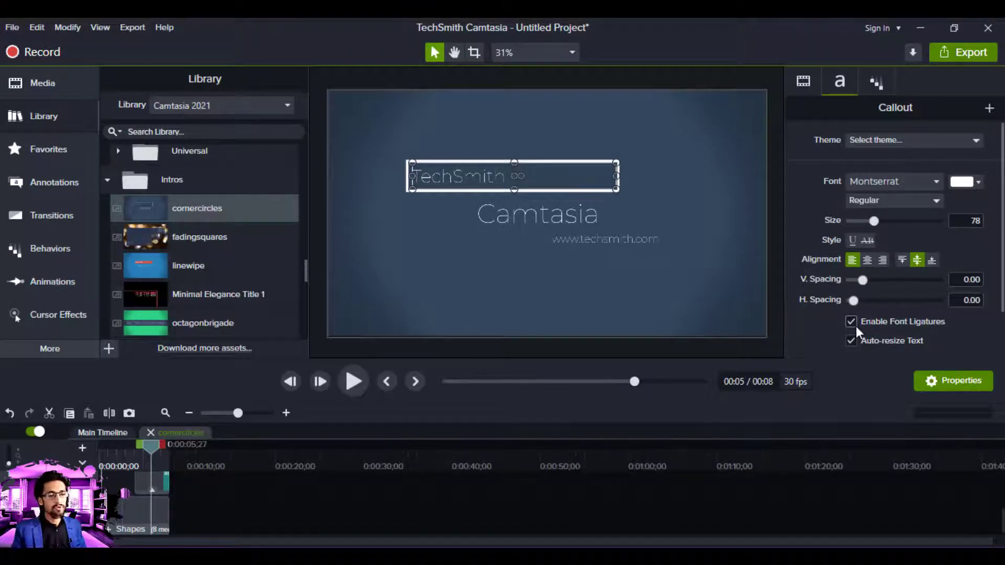
- Pan the canvas view with the hand tool, inspect it at 100% zoom, and return it to Fit
click(453, 53)
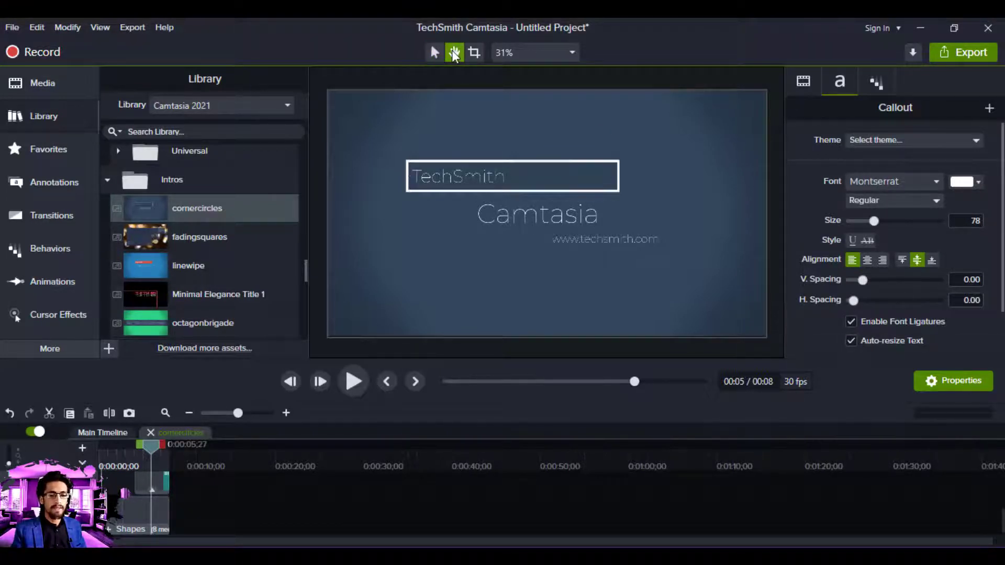
mouse_move(457, 143)
mouse_down()
mouse_move(345, 111)
mouse_move(497, 246)
mouse_move(449, 160)
mouse_move(478, 167)
mouse_move(455, 99)
mouse_move(502, 153)
mouse_move(399, 170)
mouse_move(379, 208)
mouse_move(444, 162)
mouse_move(449, 139)
mouse_up()
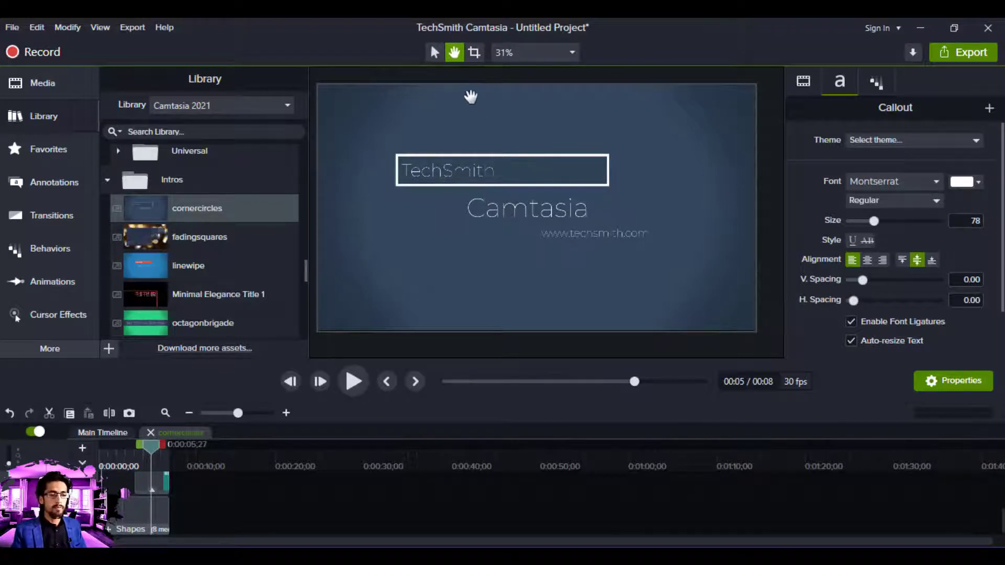
click(523, 52)
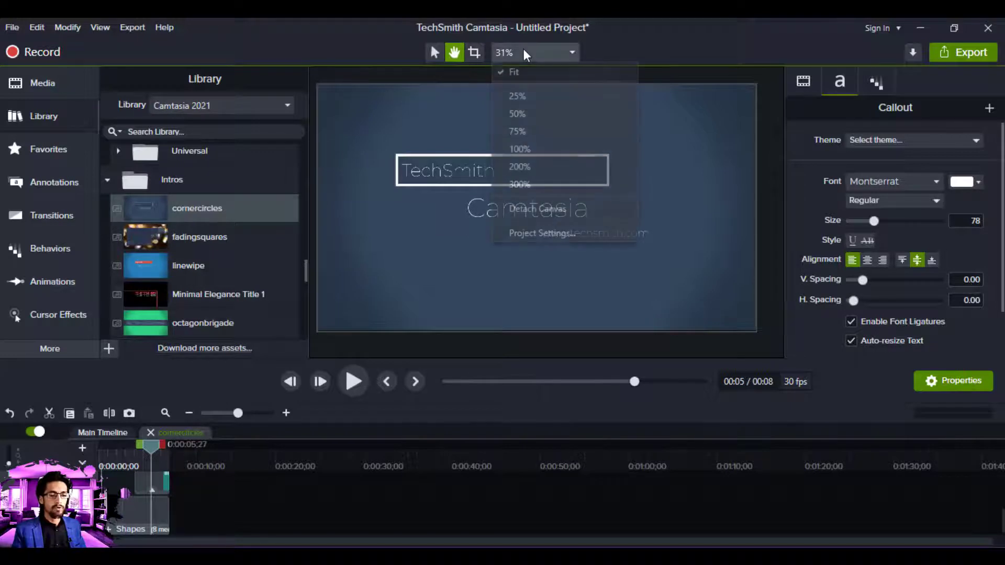
click(523, 152)
drag(469, 206, 539, 197)
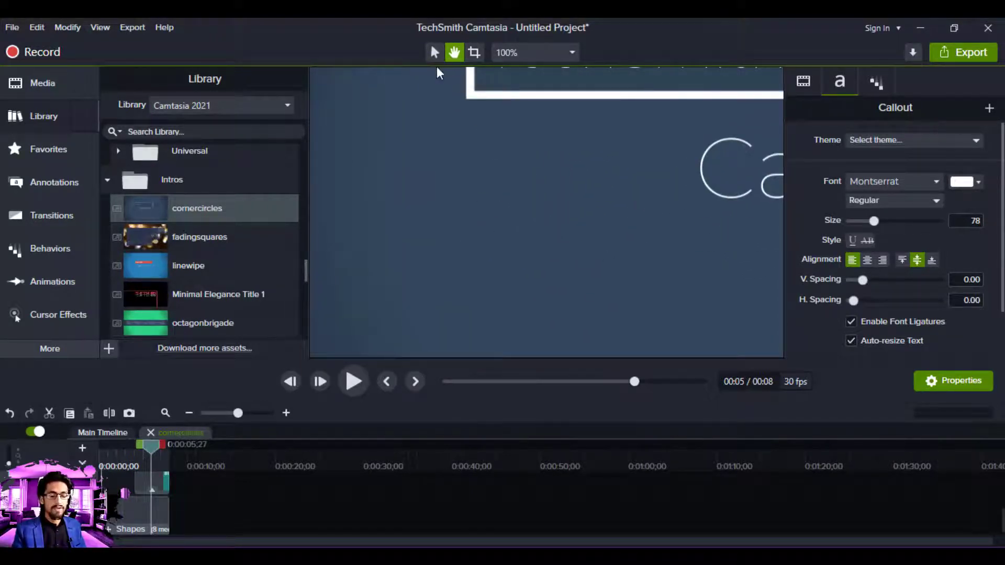
click(513, 53)
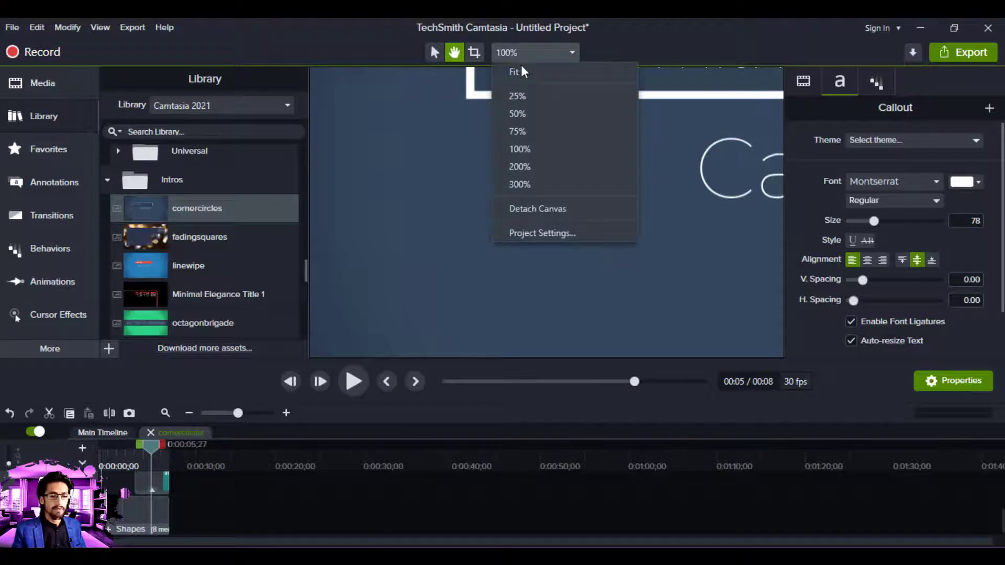
click(520, 68)
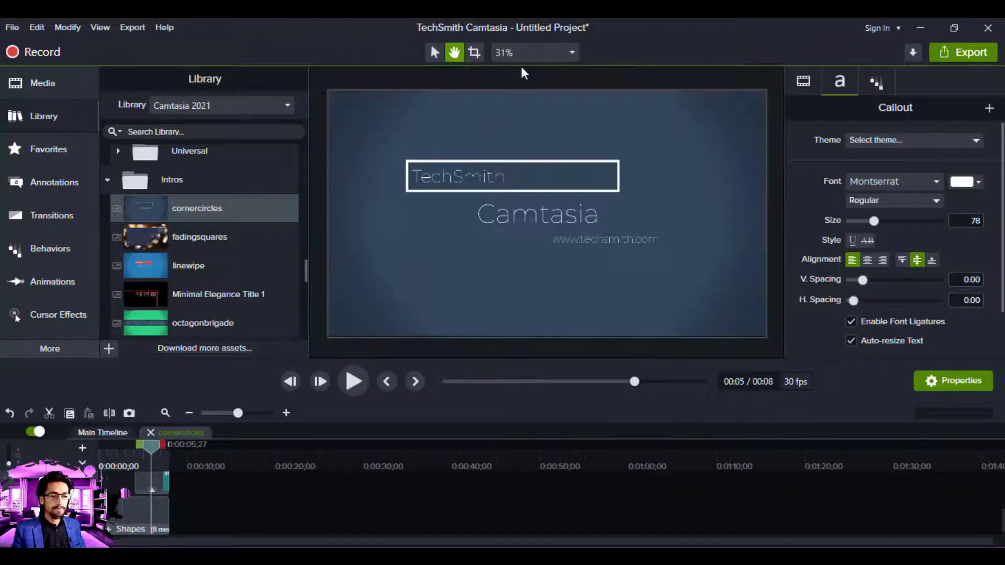
- Crop the left edge of the TechSmith callout inward by about a fifth of its width and close the cornercircles group
click(478, 57)
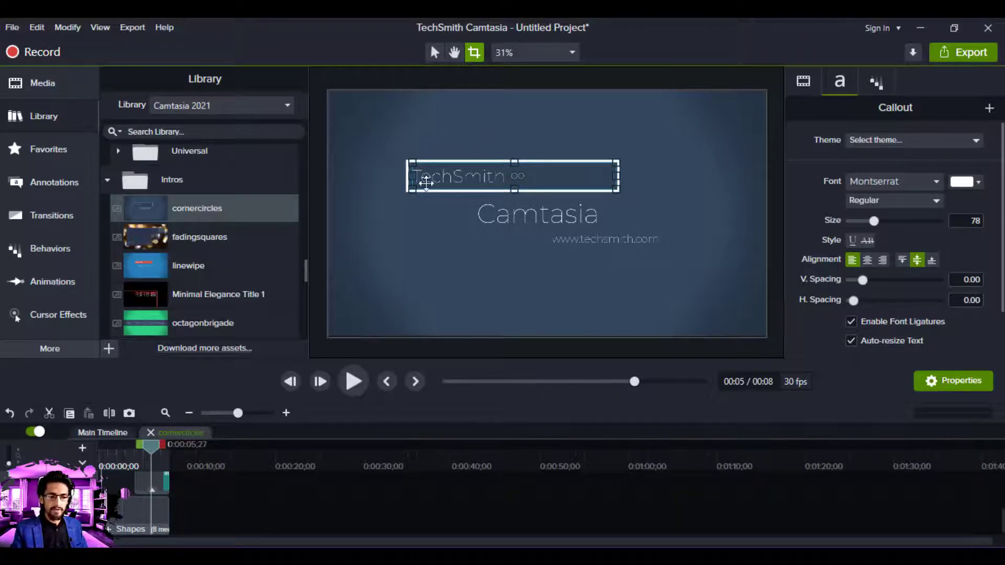
drag(413, 177, 455, 176)
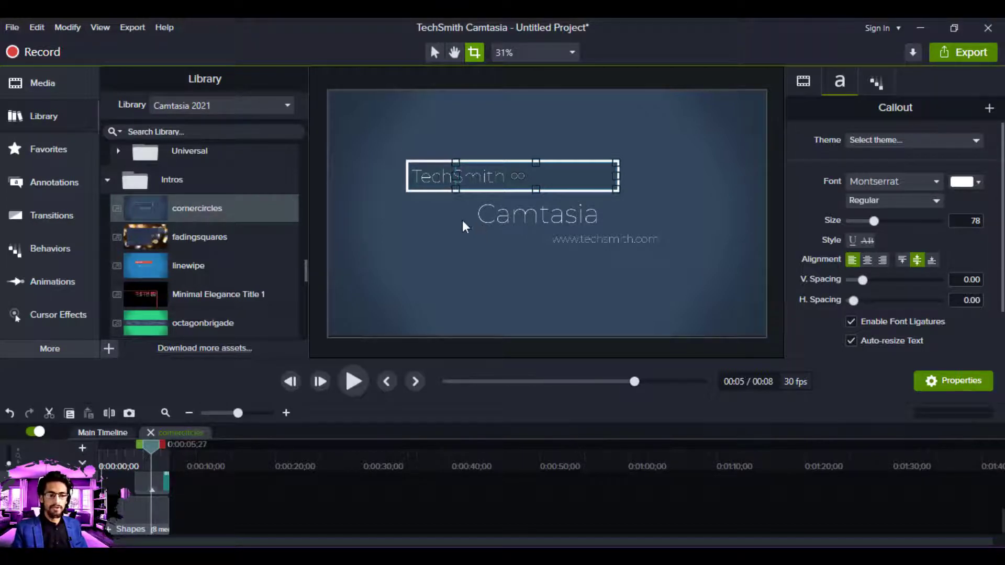
click(434, 52)
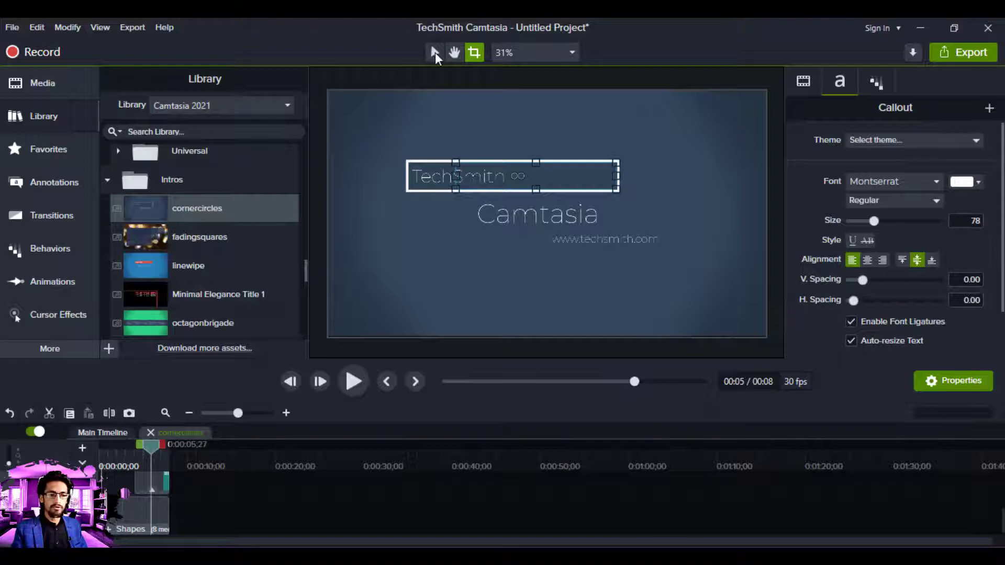
click(356, 131)
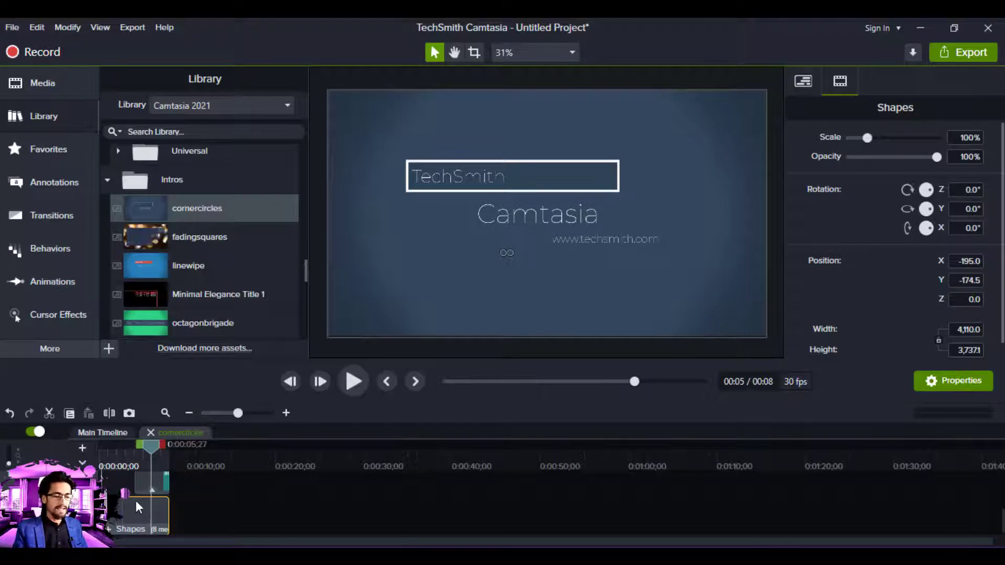
click(149, 432)
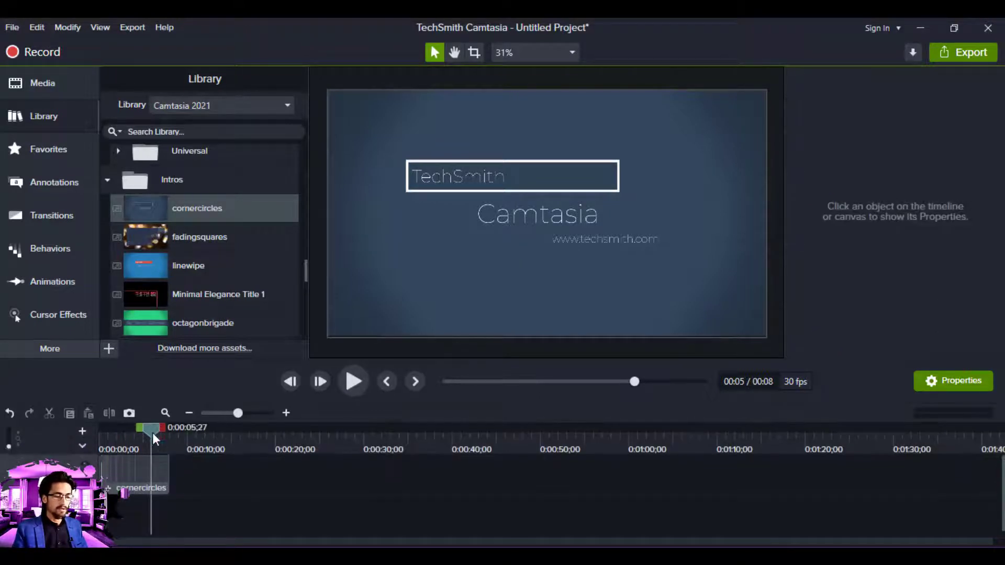
- Try to crop the left edge of the whole cornercircles group
click(129, 459)
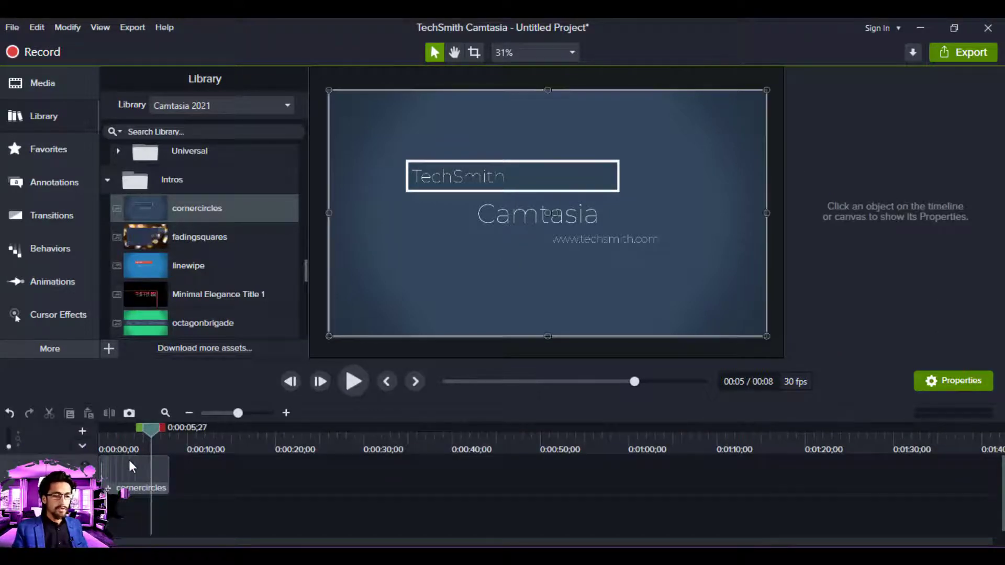
click(473, 52)
drag(329, 213, 323, 236)
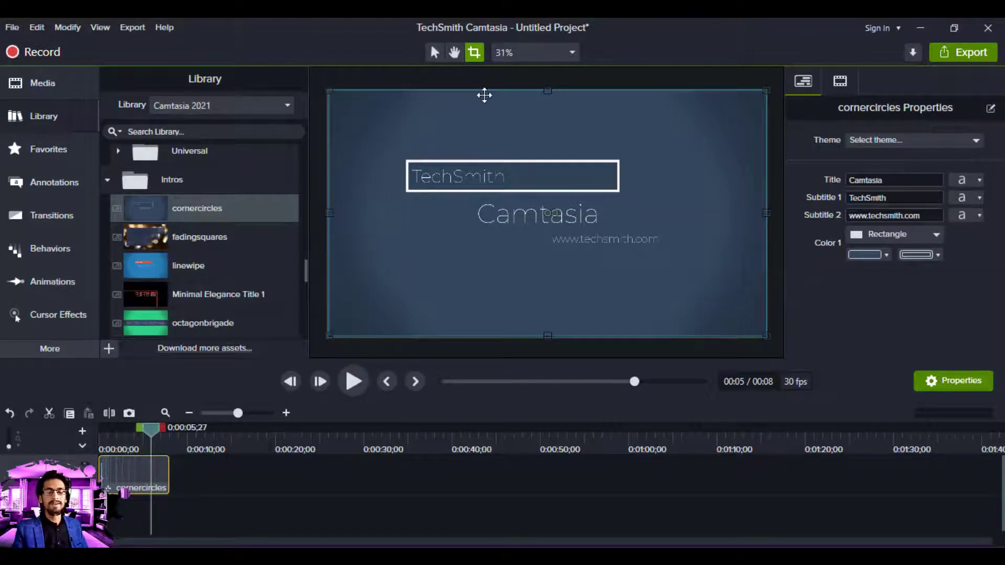
- Review the canvas zoom options, inspect the Camtasia title at 300%, and return the canvas to Fit with the Edit tool active
click(517, 52)
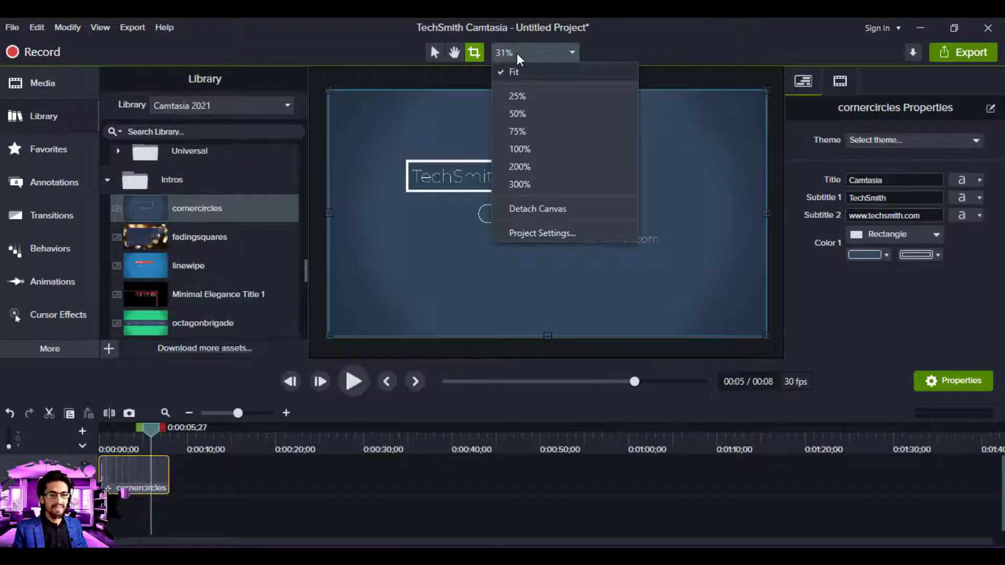
click(517, 54)
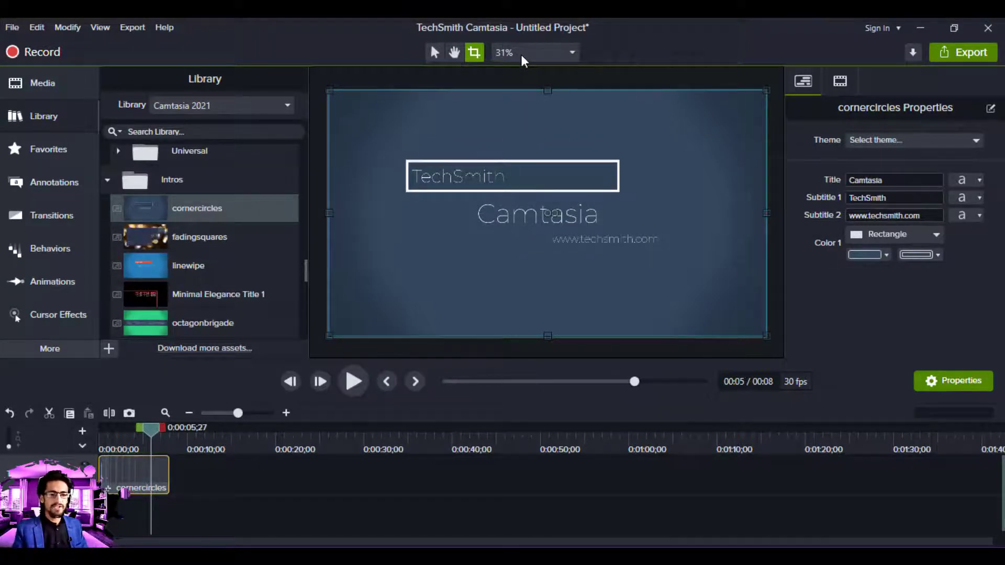
click(521, 54)
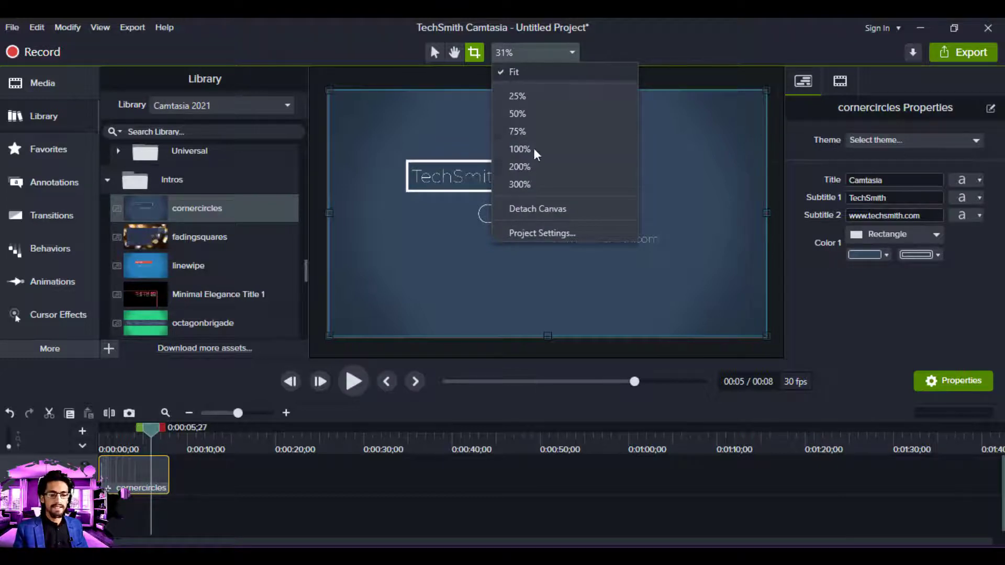
click(520, 184)
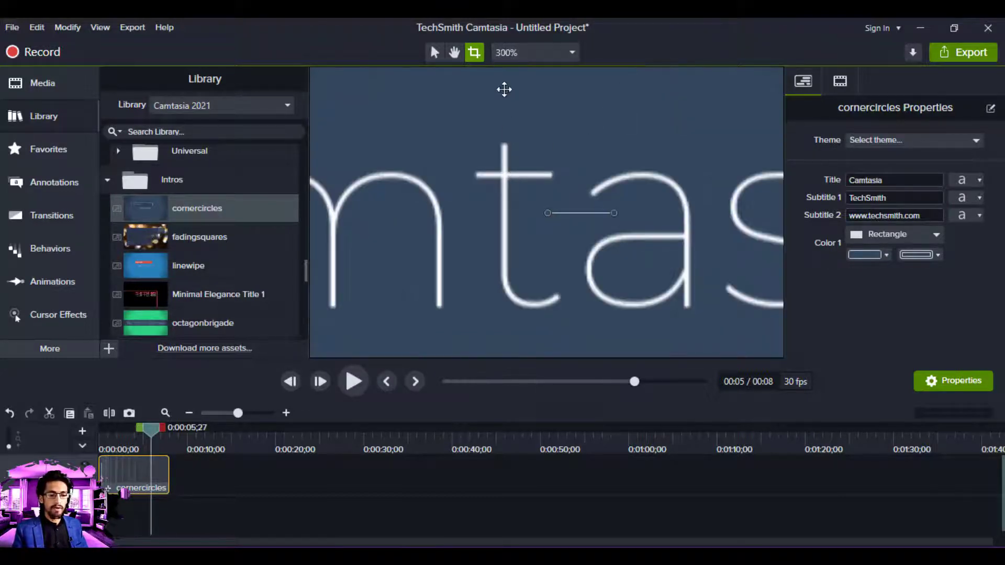
click(455, 52)
drag(448, 199, 635, 209)
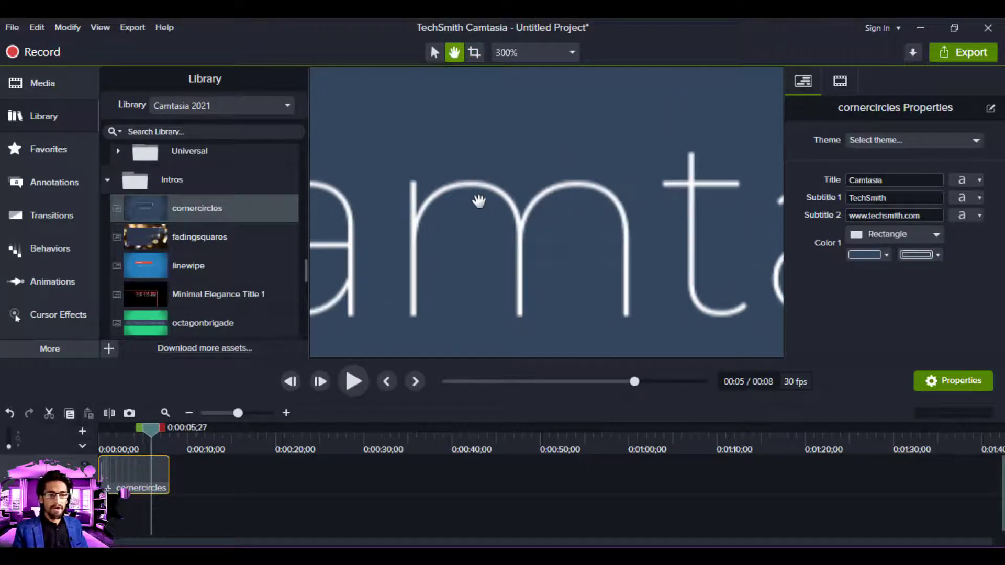
drag(455, 180, 521, 191)
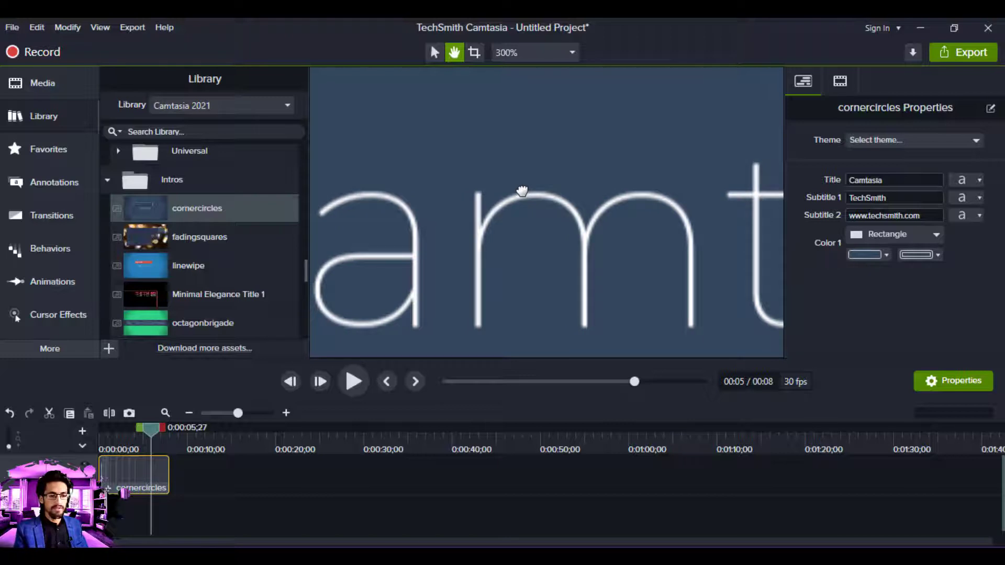
click(543, 52)
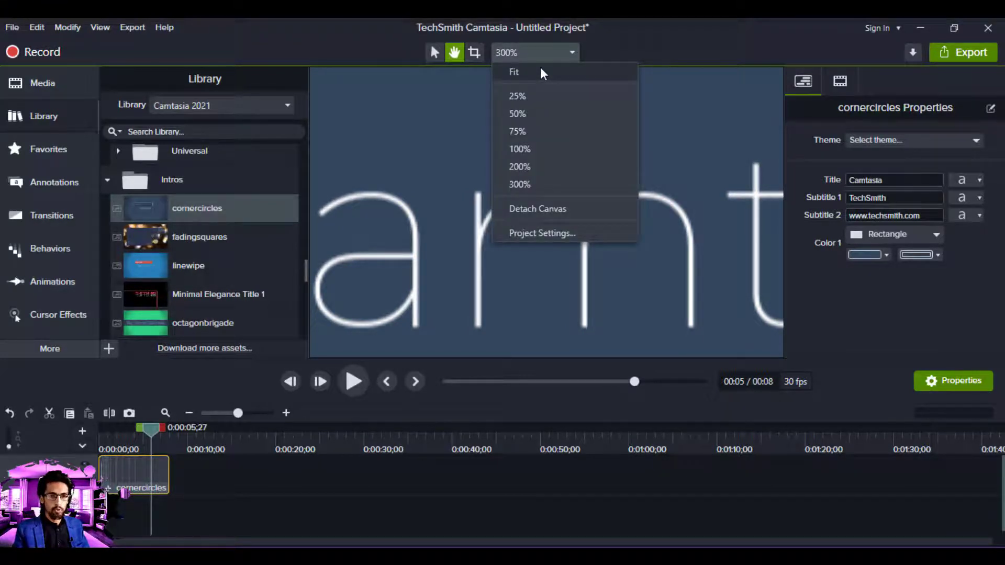
click(542, 72)
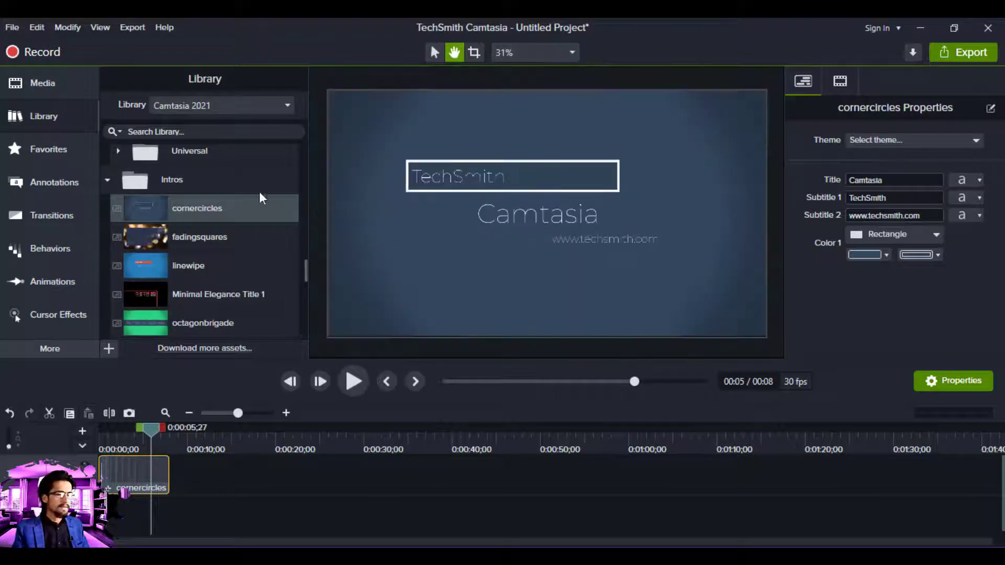
click(433, 52)
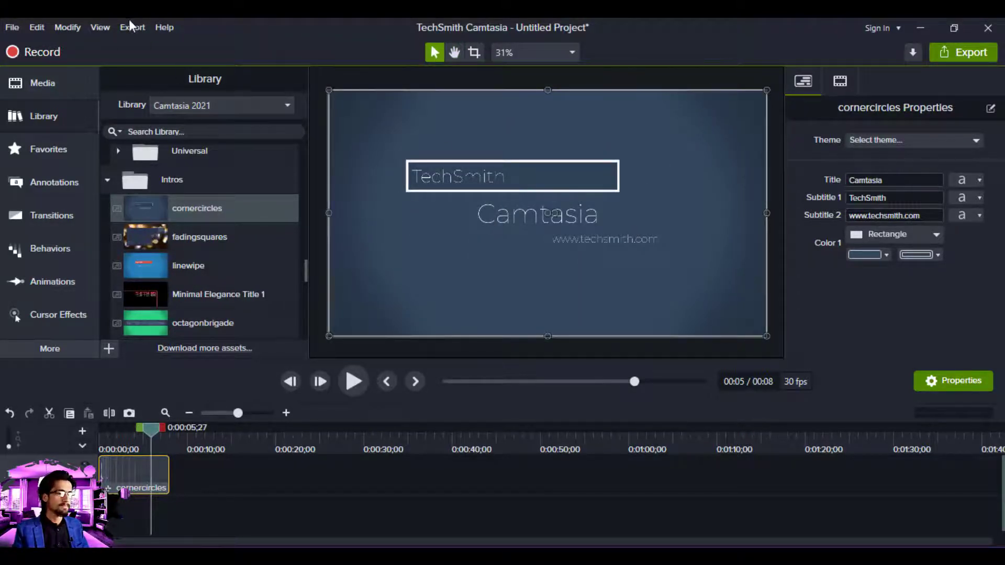
- Turn off canvas snapping
click(105, 26)
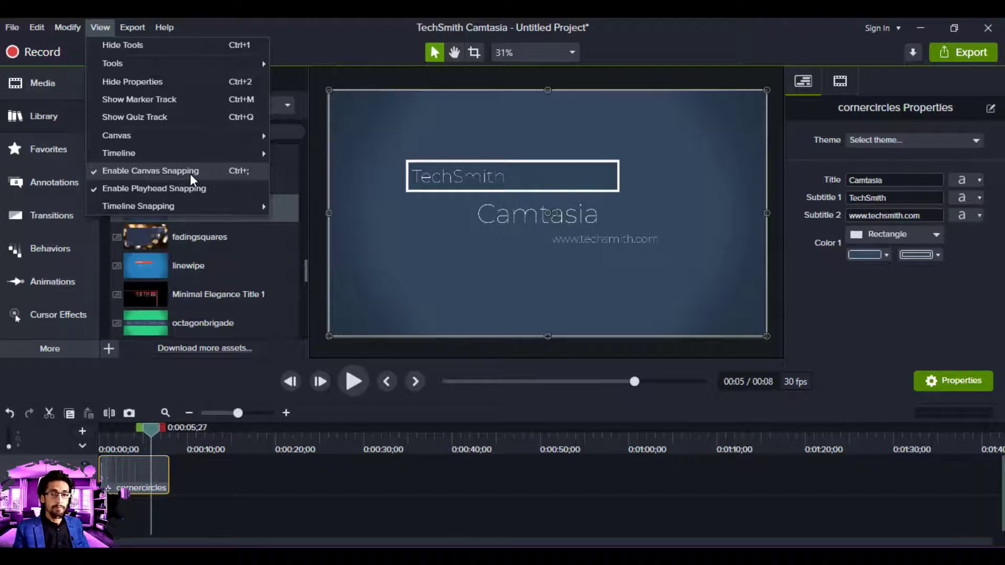
click(140, 175)
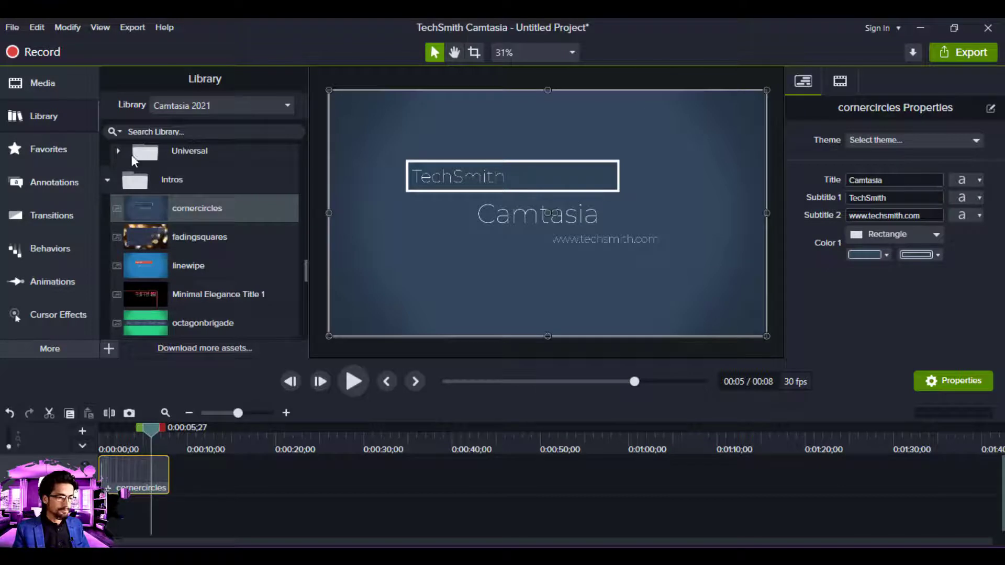
- Add the appwindow-01 icon from the Universal folder above the intro at the playhead and scale it down to about 34.6%
click(116, 151)
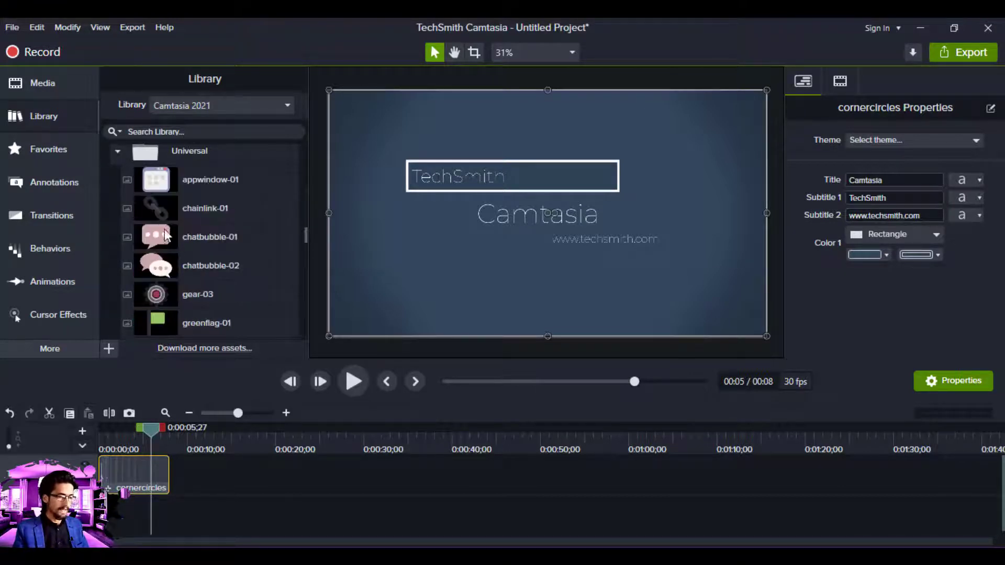
drag(168, 172, 161, 472)
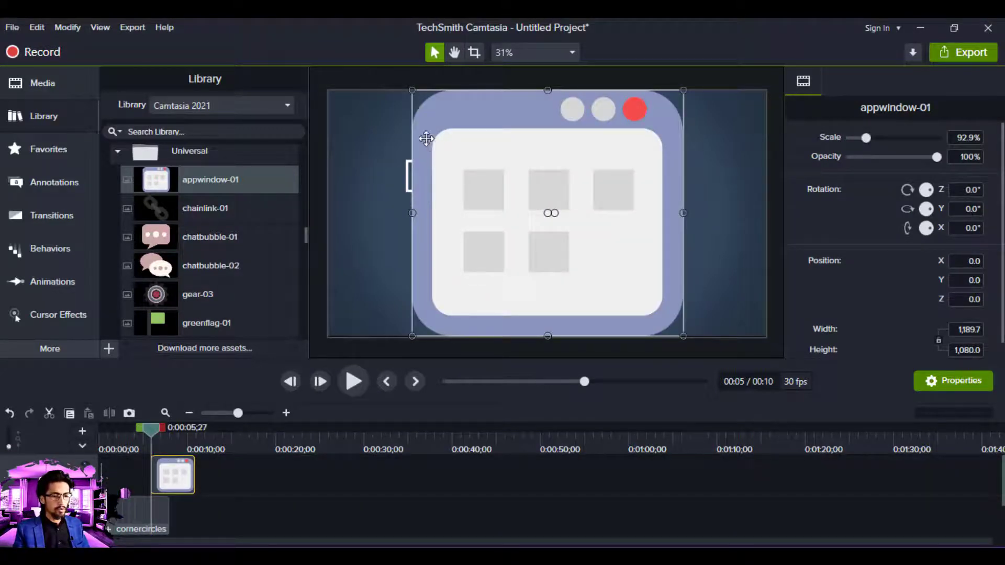
drag(412, 90, 582, 245)
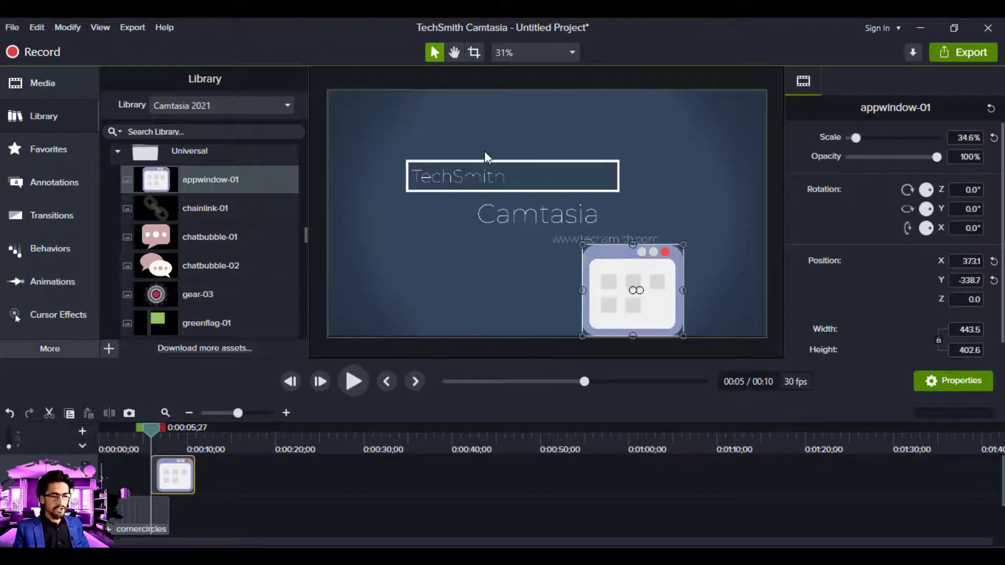
- Shrink the cornercircles intro toward the canvas's lower-left corner and place appwindow-01 over it at about X -27, Y 16
click(742, 130)
drag(766, 90, 655, 153)
drag(641, 294, 548, 219)
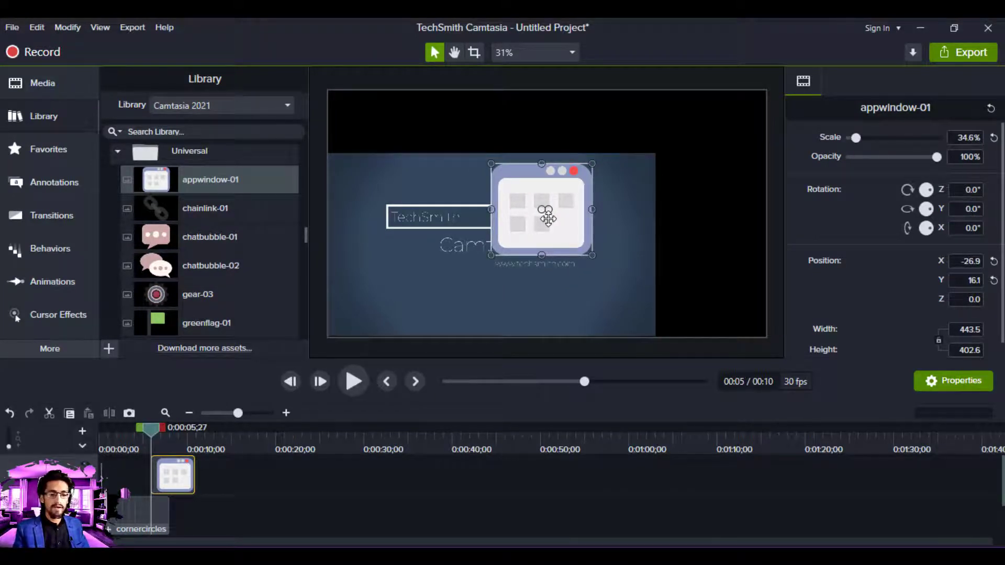
- Enable canvas snapping and test it by aligning appwindow-01 with the intro's right edge before returning it to about X -7, Y -59
click(100, 22)
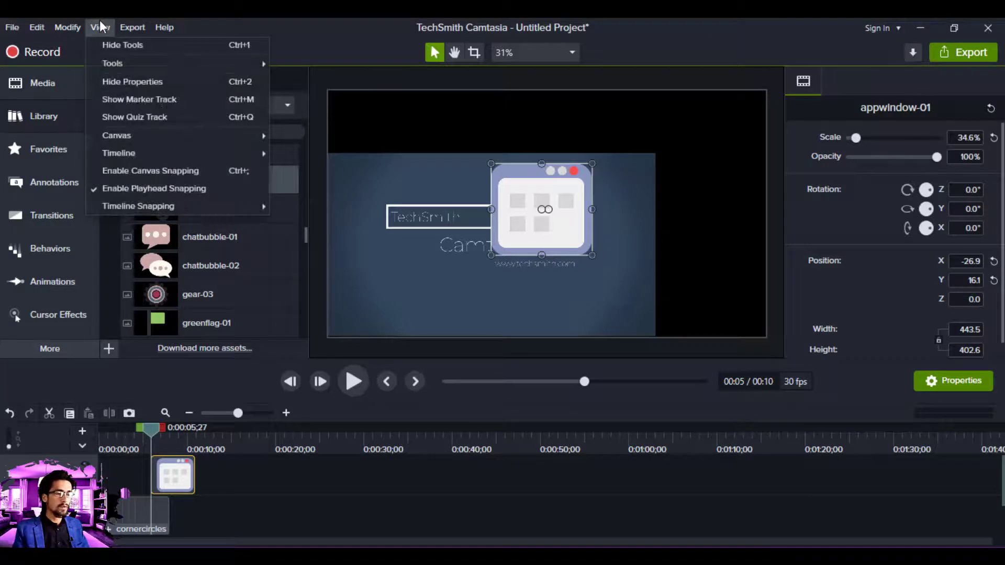
click(163, 175)
drag(506, 225, 664, 207)
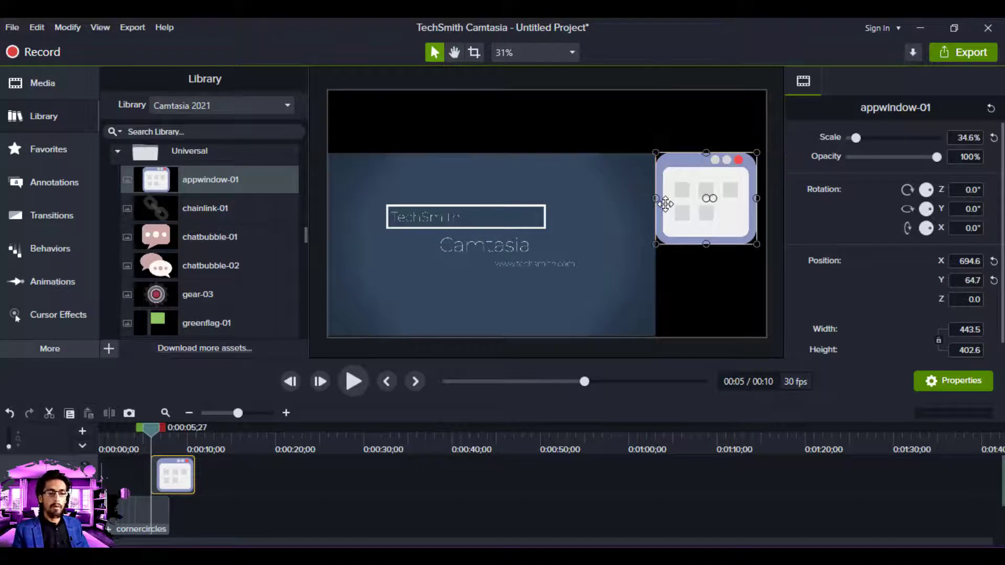
click(591, 116)
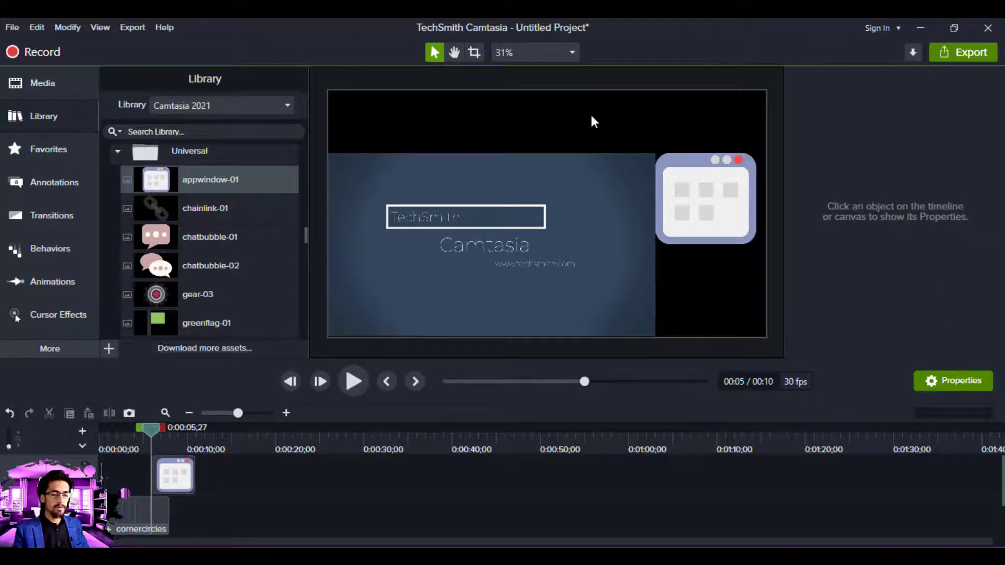
drag(682, 175, 523, 201)
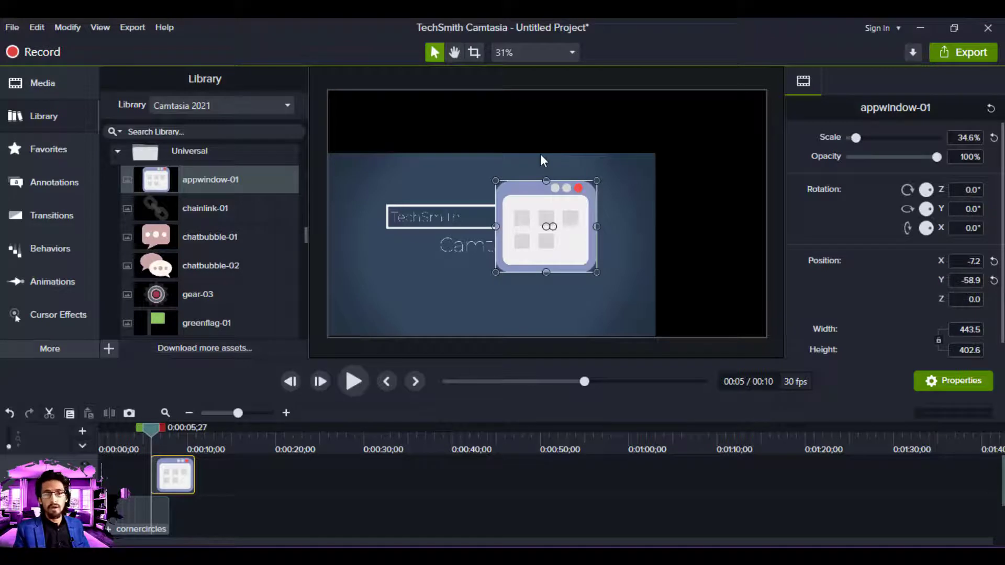
- Move the appwindow-01 clip on the timeline so it starts where the cornercircles clip ends
click(92, 25)
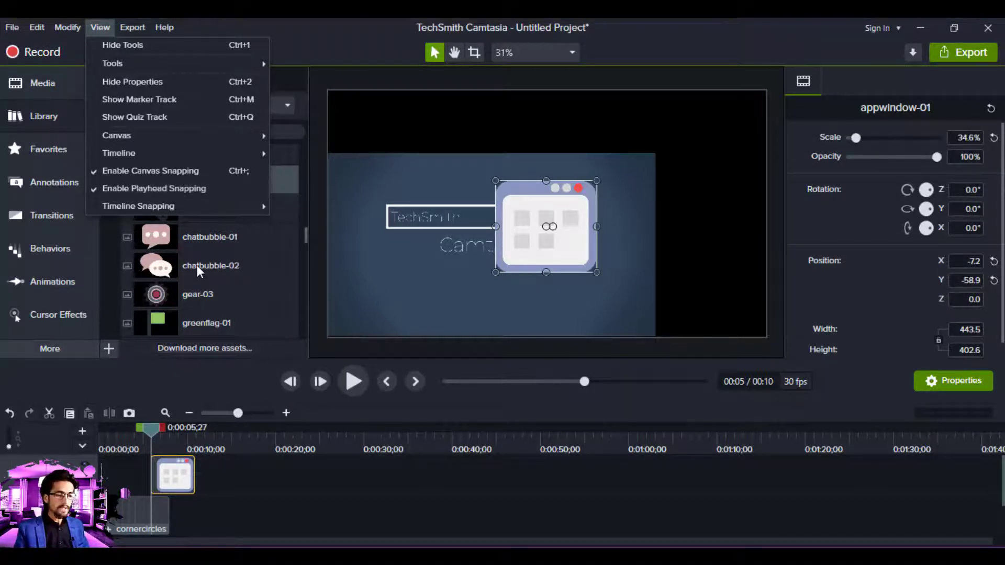
click(231, 494)
mouse_move(181, 476)
mouse_down()
mouse_move(209, 478)
mouse_move(197, 476)
mouse_up()
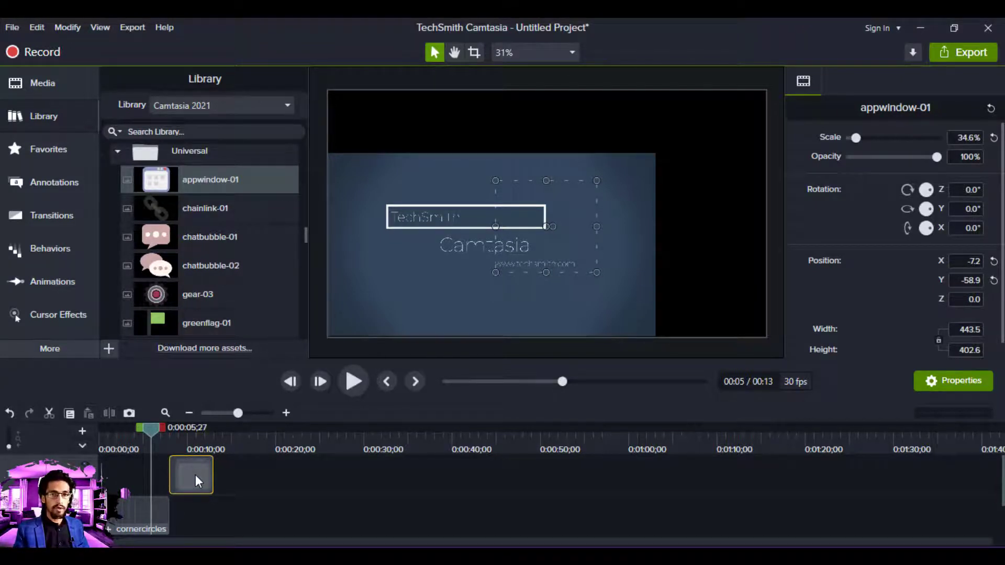
mouse_move(191, 473)
mouse_down()
mouse_move(216, 477)
mouse_move(194, 478)
mouse_up()
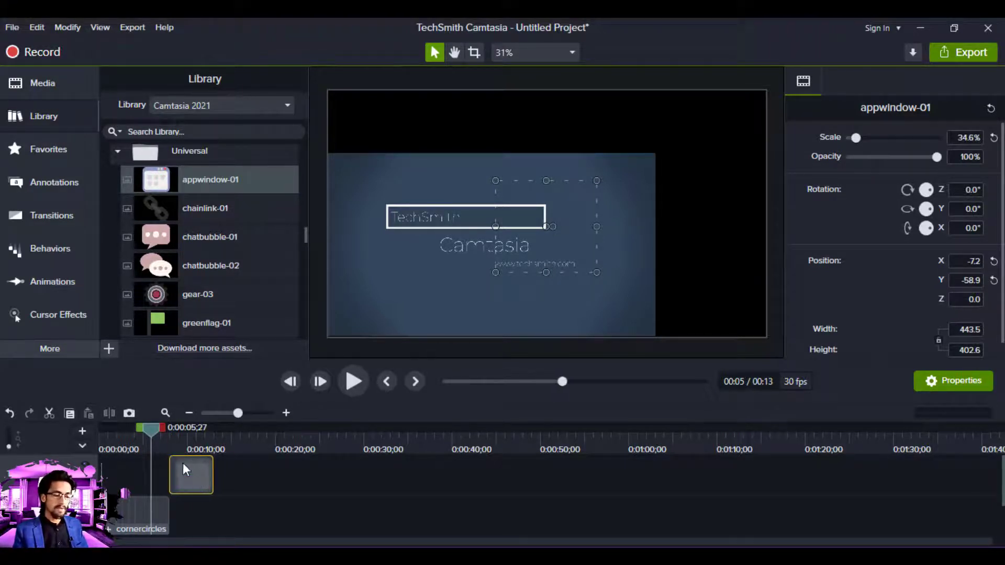
- Test playhead snapping by placing the playhead at 0:00:08;00, where the cornercircles clip ends and appwindow-01 starts
click(171, 450)
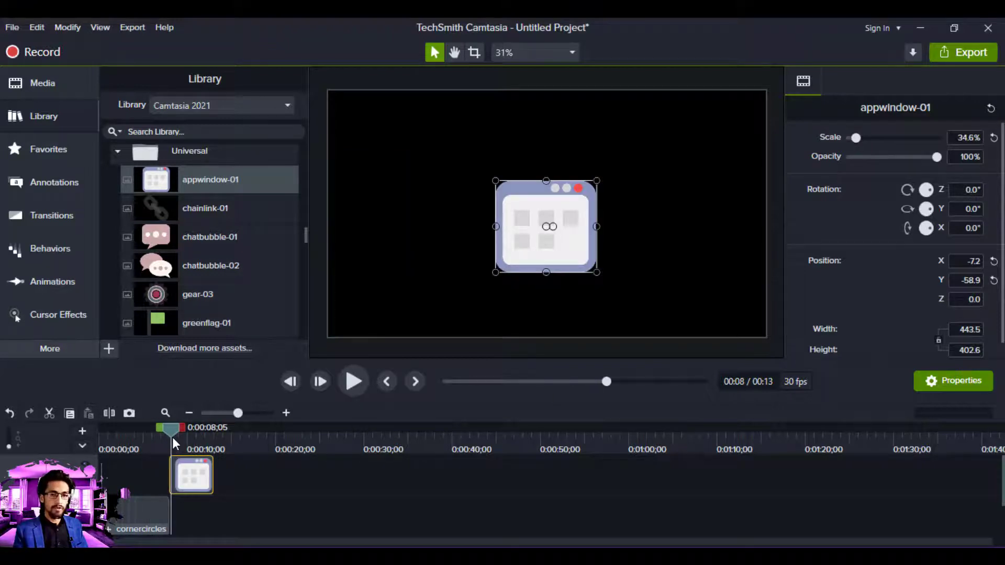
drag(174, 431, 167, 430)
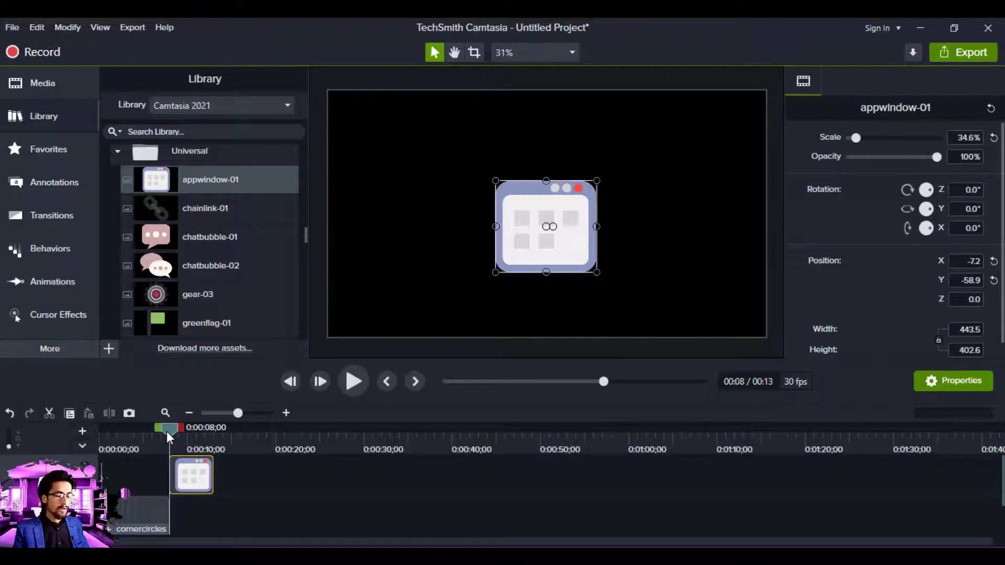
drag(183, 472, 185, 510)
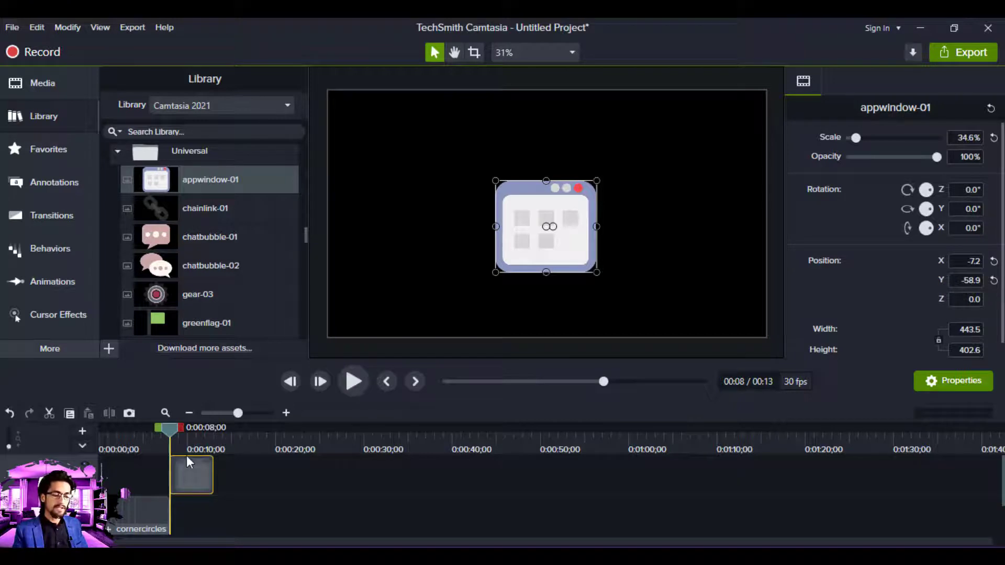
drag(186, 455, 187, 479)
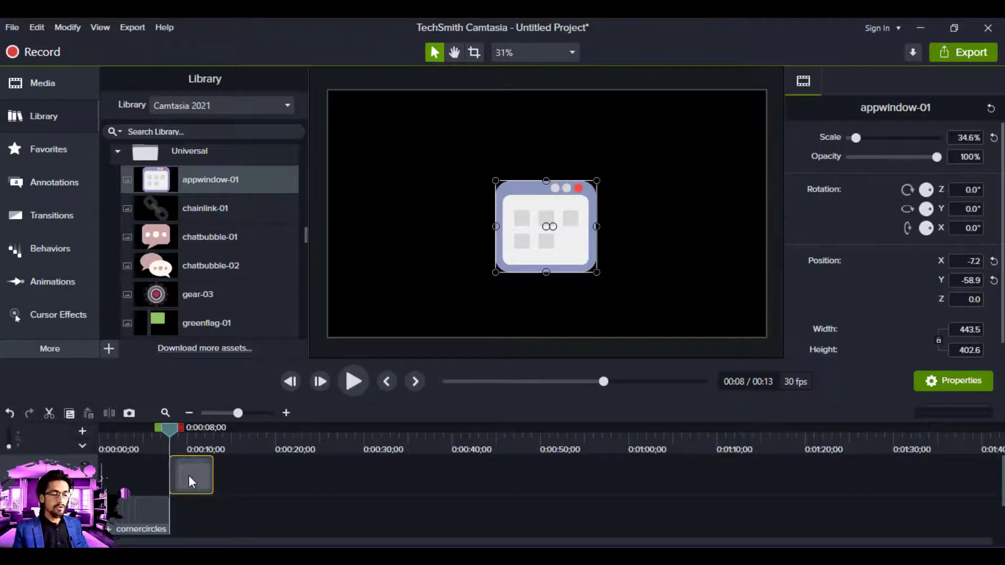
- Review which timeline elements clips can snap to, from media edges to quizzes, in the timeline snapping options
click(98, 27)
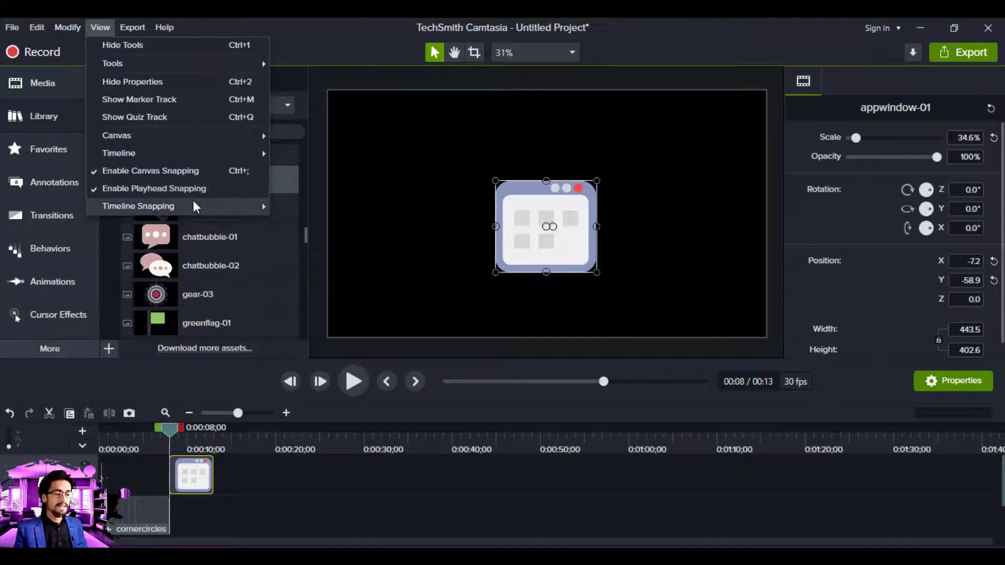
mouse_move(193, 202)
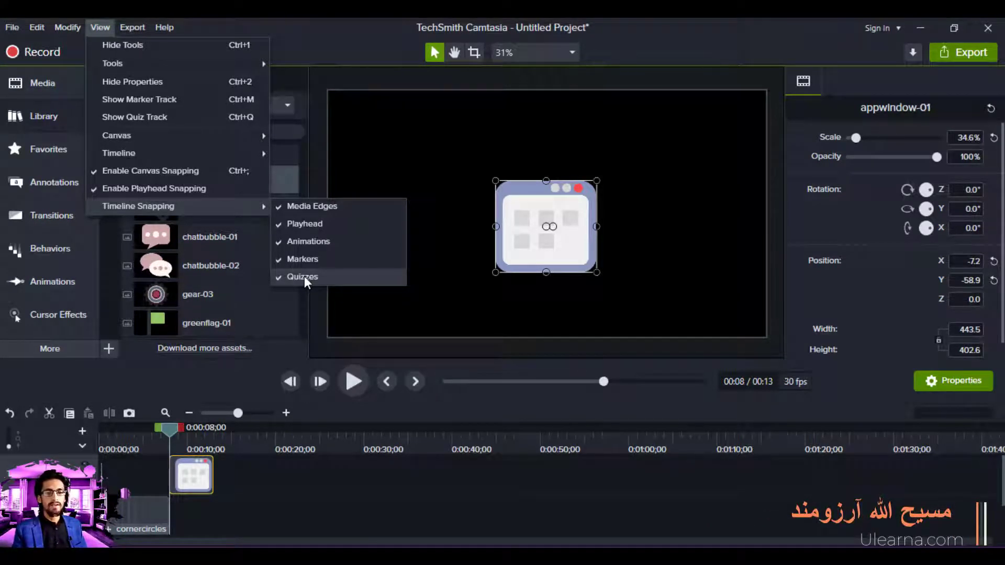
click(295, 482)
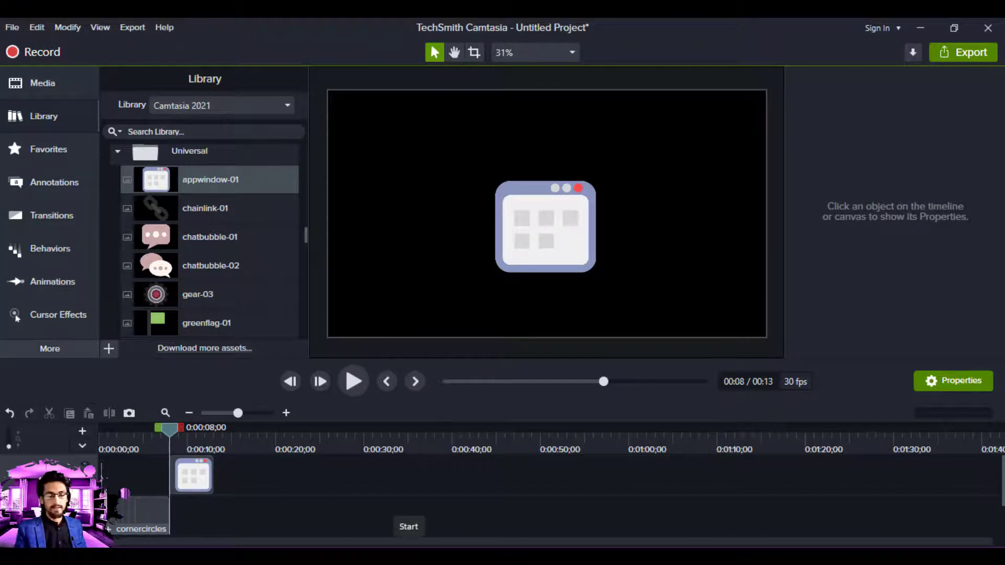
- Test timeline snapping by sliding the appwindow-01 clip away from cornercircles and bringing it back against that clip's end
drag(271, 513, 203, 476)
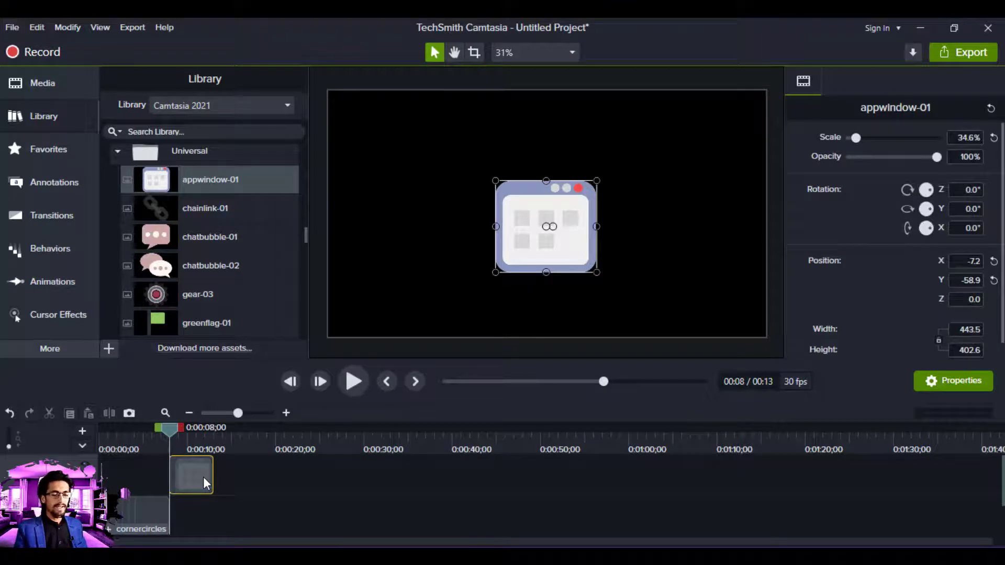
click(131, 443)
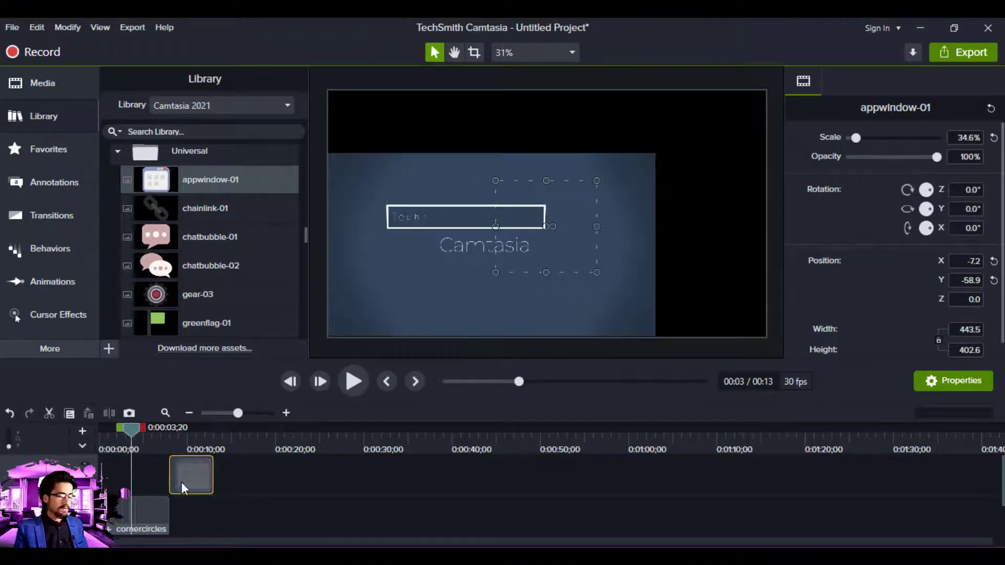
drag(181, 482, 203, 482)
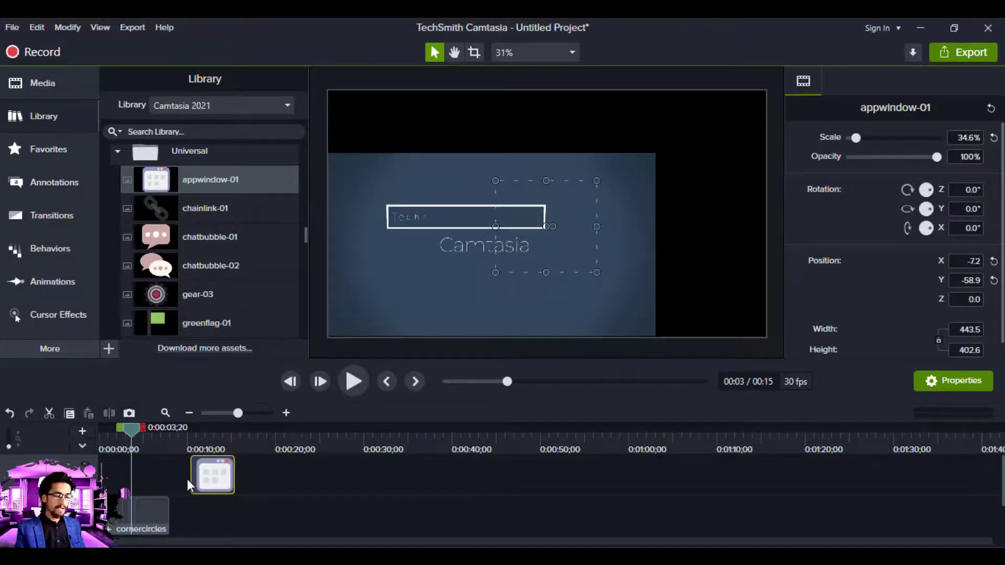
drag(254, 474, 222, 483)
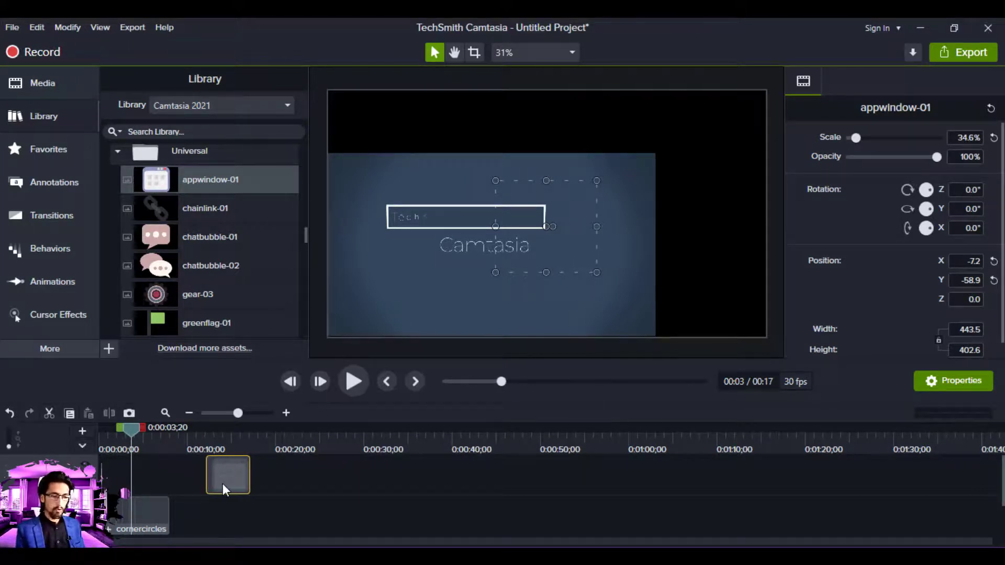
click(142, 516)
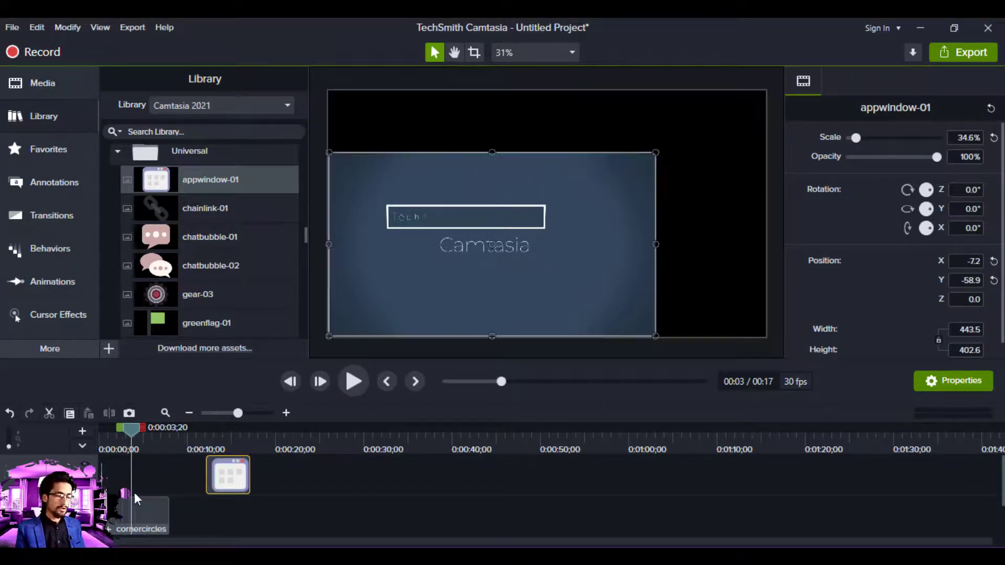
drag(222, 476, 189, 476)
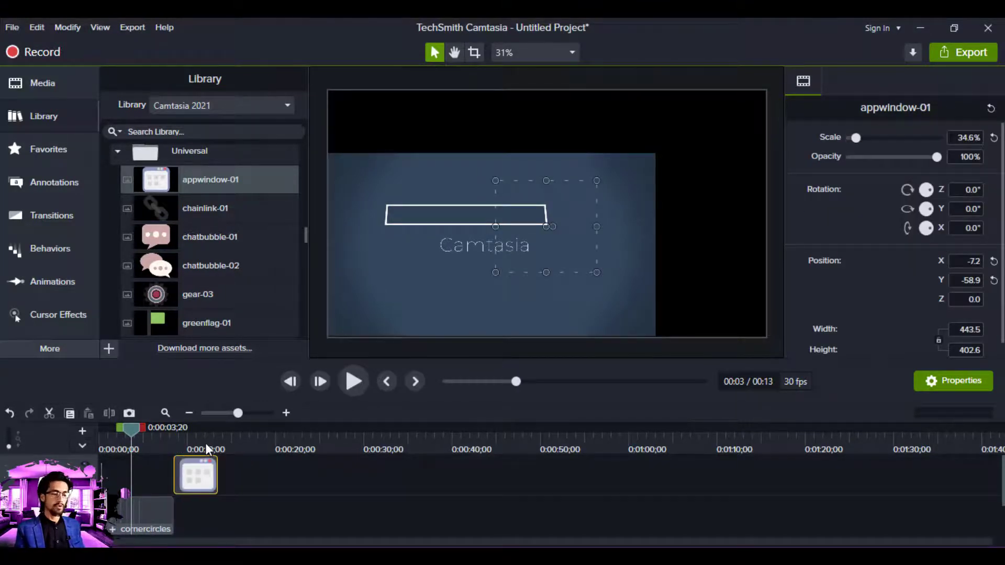
- Play the sequence through to its end and add another empty track to the timeline
click(361, 381)
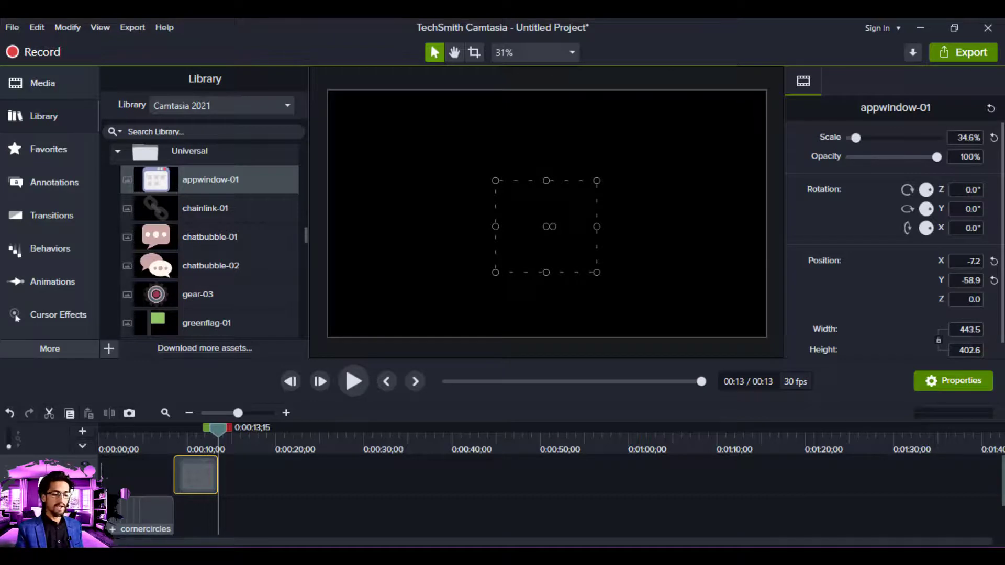
click(82, 431)
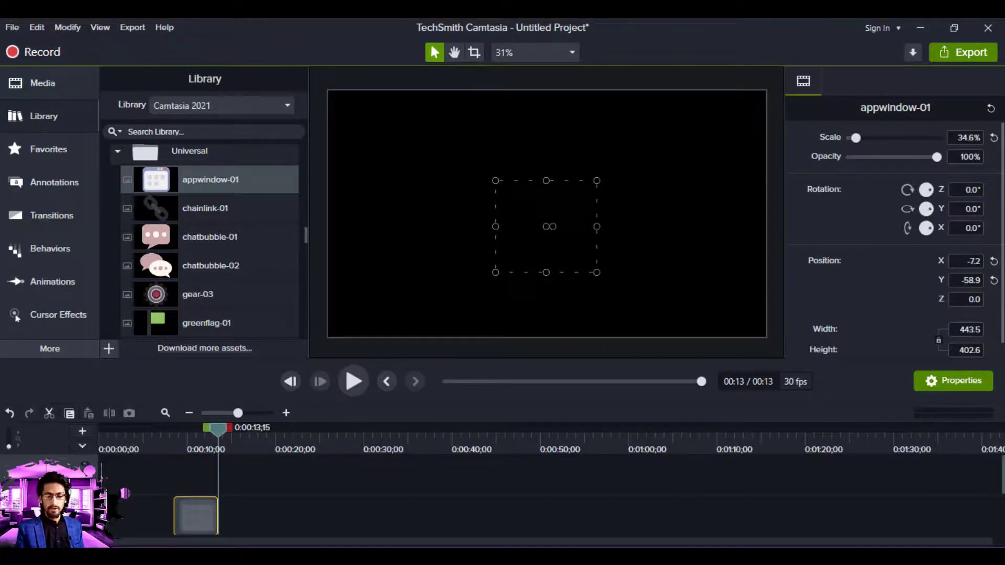
drag(1002, 475, 1002, 495)
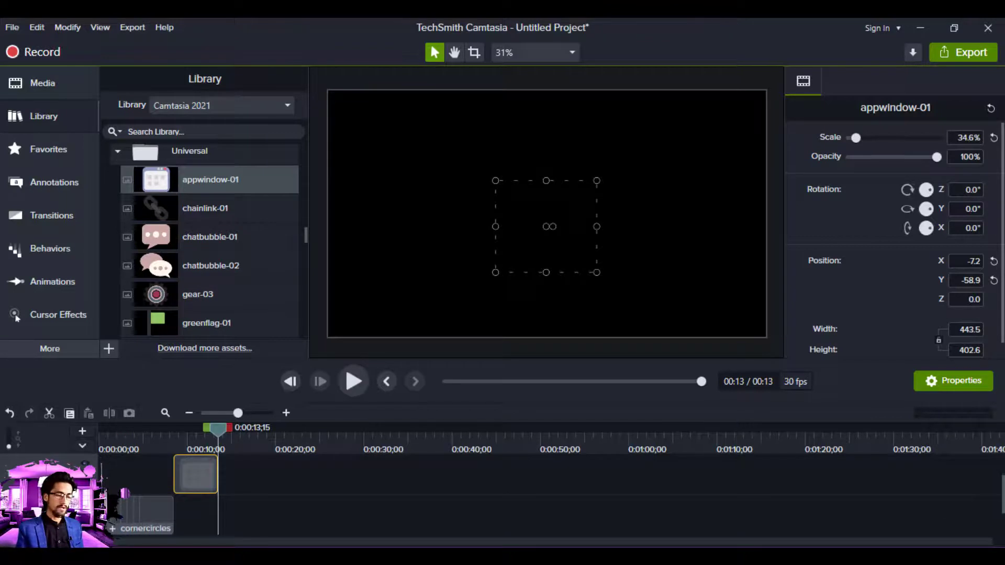
- Start the appwindow-01 clip at 0:00:07;00 so it overlaps cornercircles, and move the icon on the canvas to about X 215, Y 13
click(161, 451)
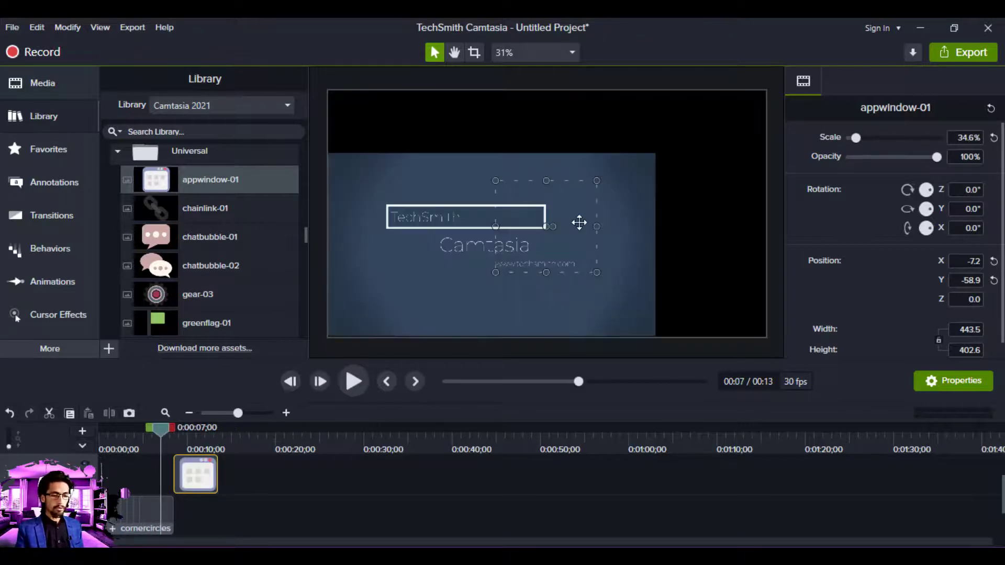
click(138, 510)
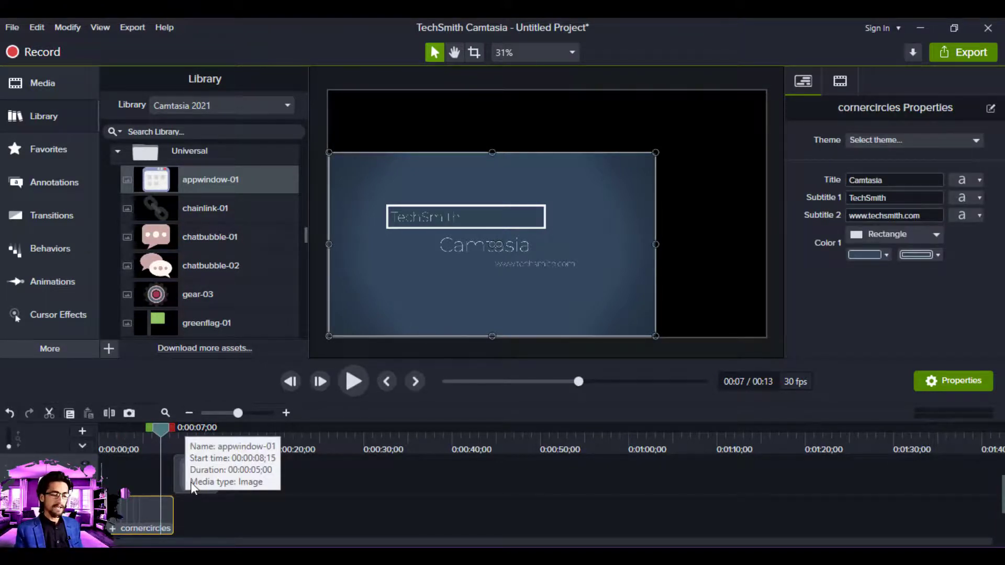
drag(190, 485, 179, 478)
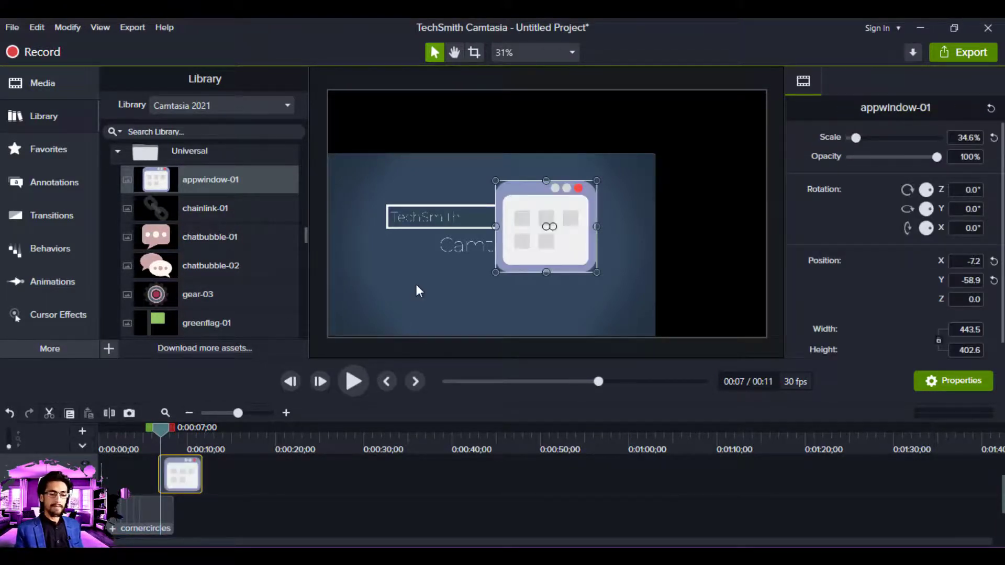
drag(536, 217, 585, 201)
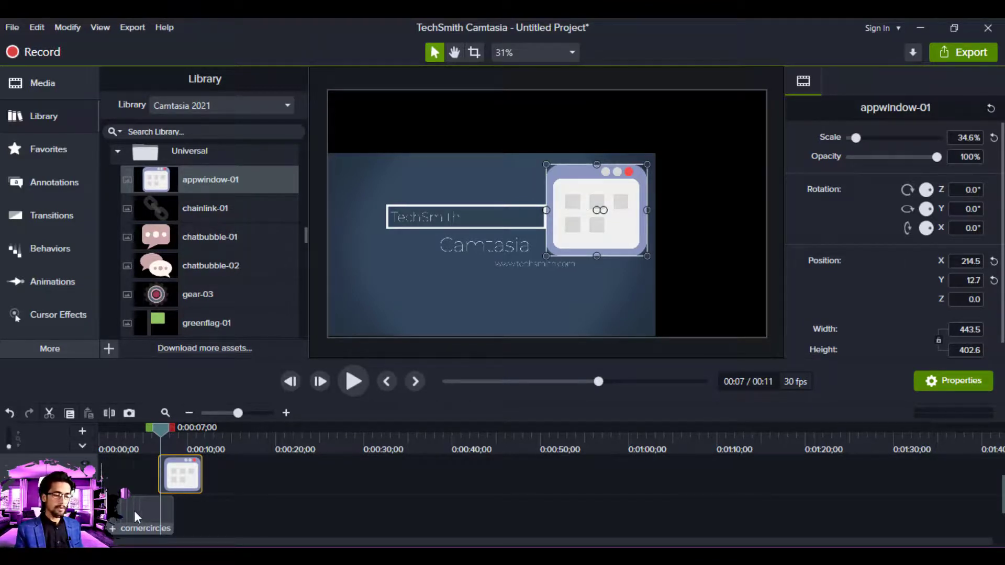
- Move the cornercircles clip to the track above appwindow-01, then enlarge the icon to about 53% and place it near X 423, Y -105
drag(134, 510, 140, 448)
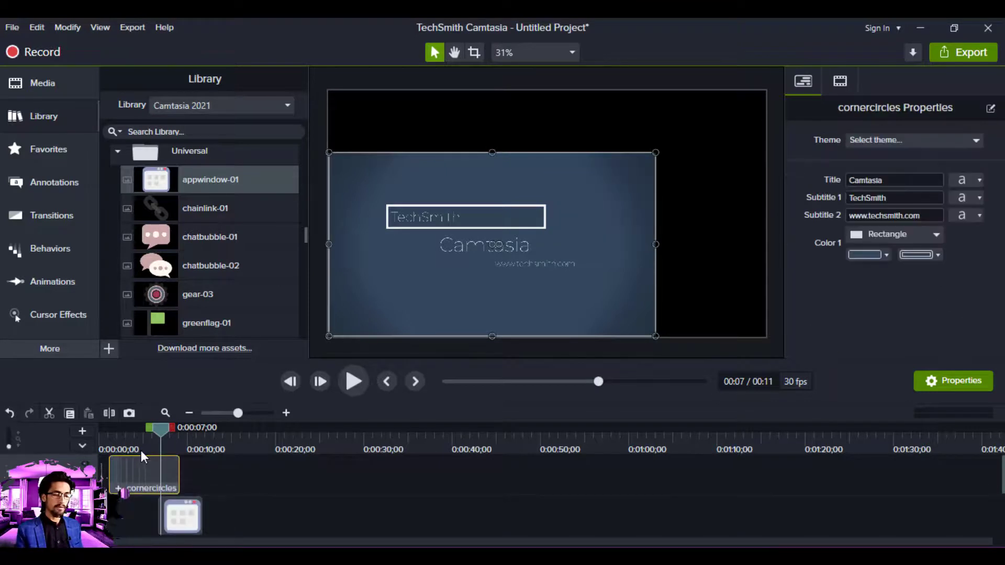
click(173, 448)
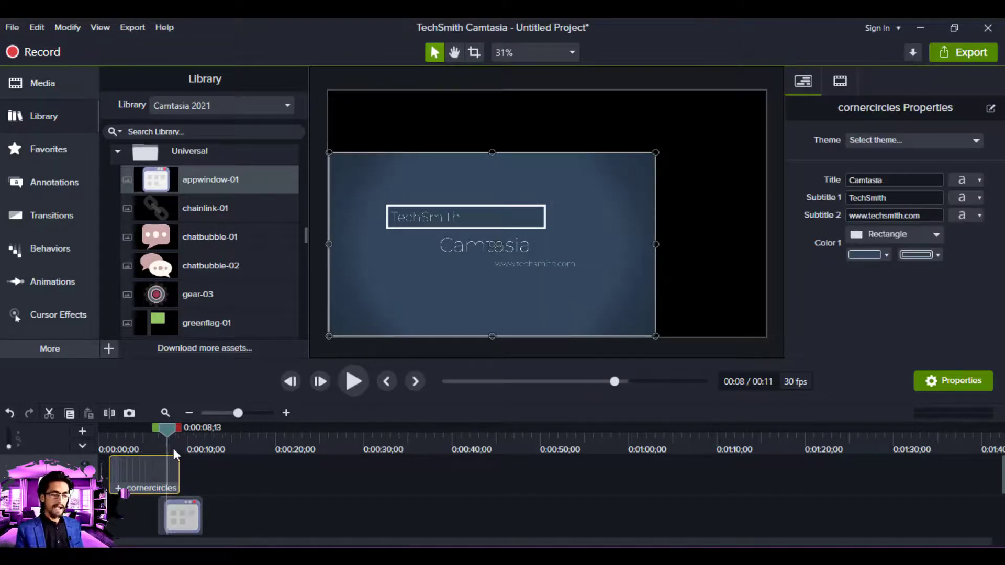
click(191, 512)
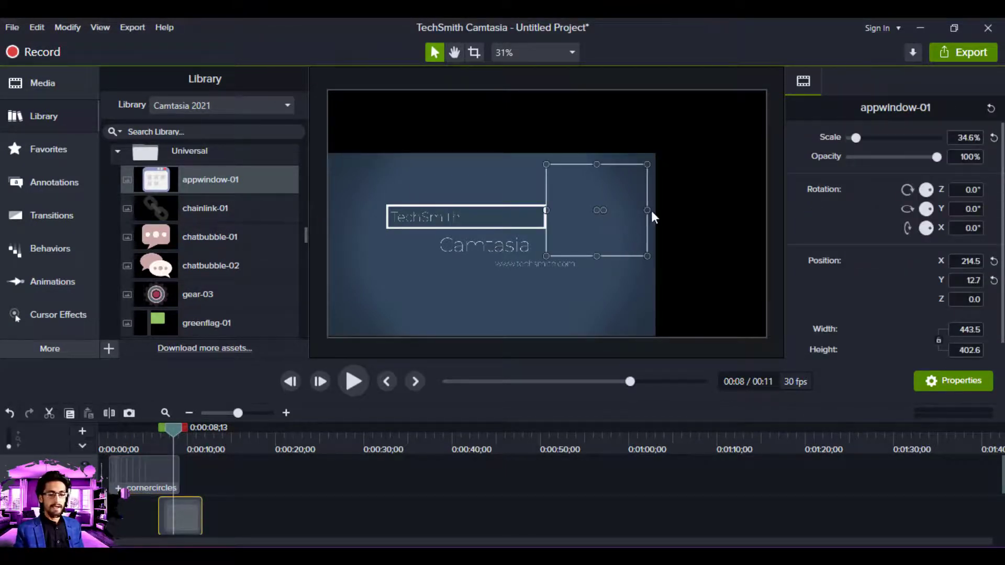
drag(647, 210, 700, 244)
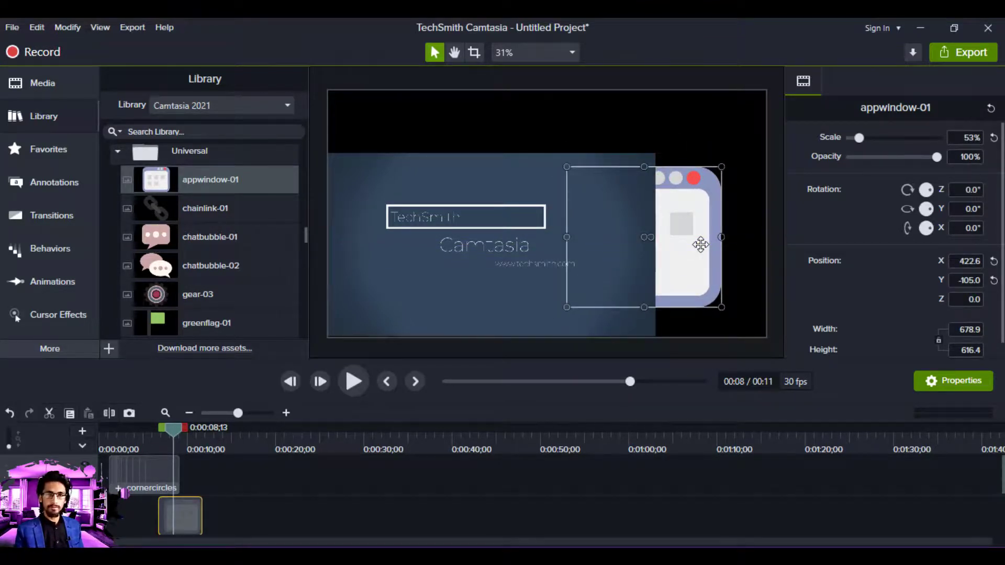
- Check how the two overlapping clips stack by selecting each one and scrubbing the playhead to the end of cornercircles at 0:00:09;04
click(211, 511)
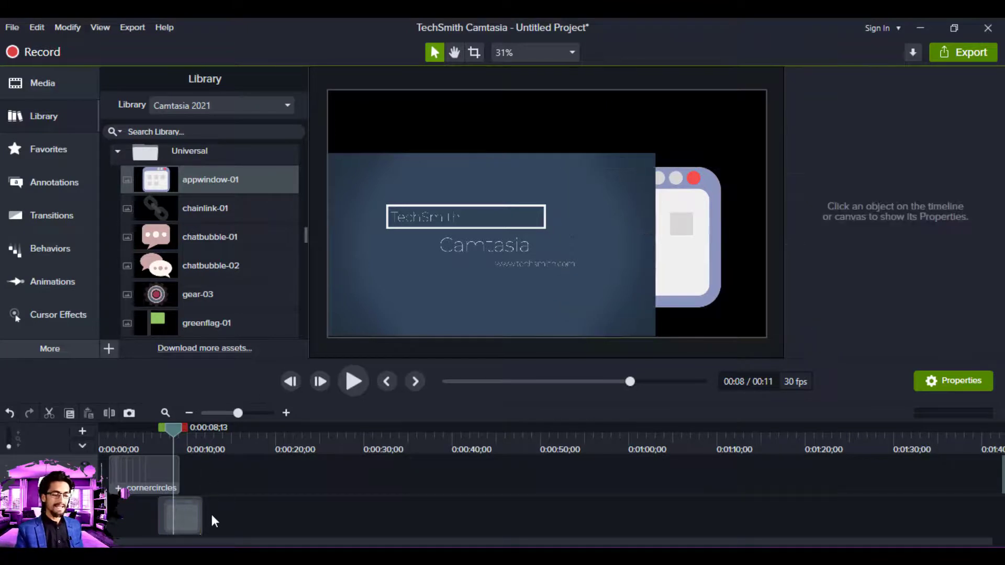
click(169, 435)
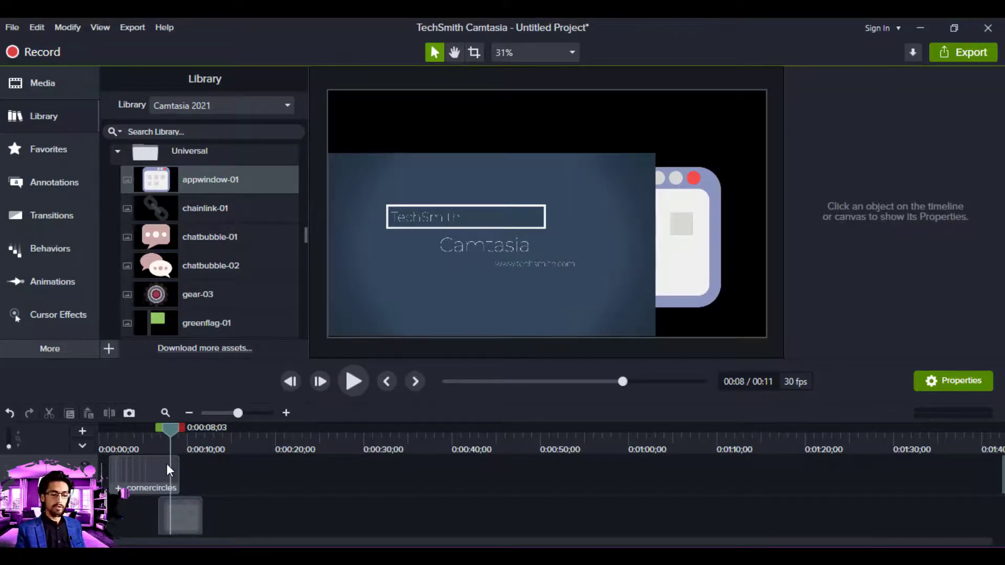
click(191, 513)
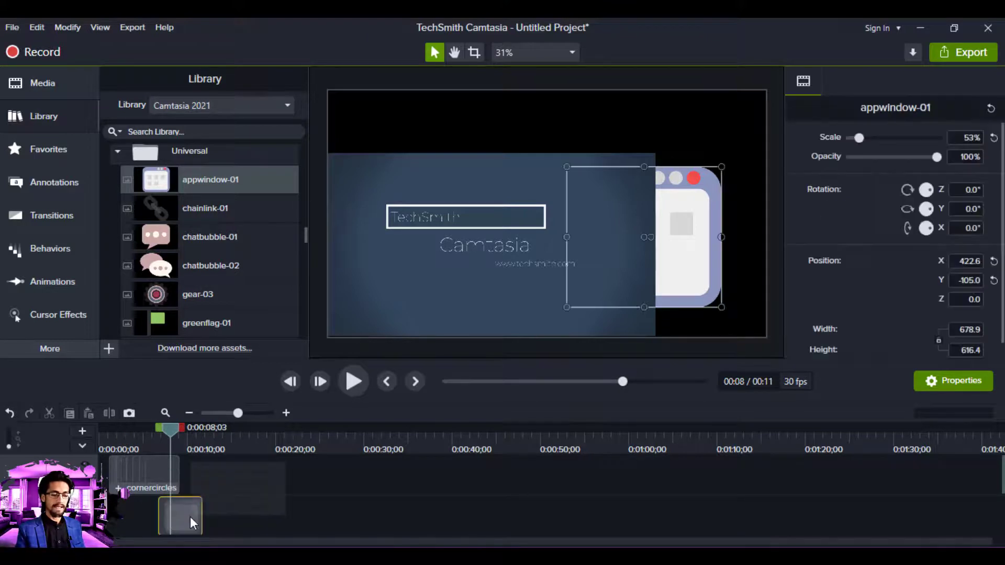
click(162, 472)
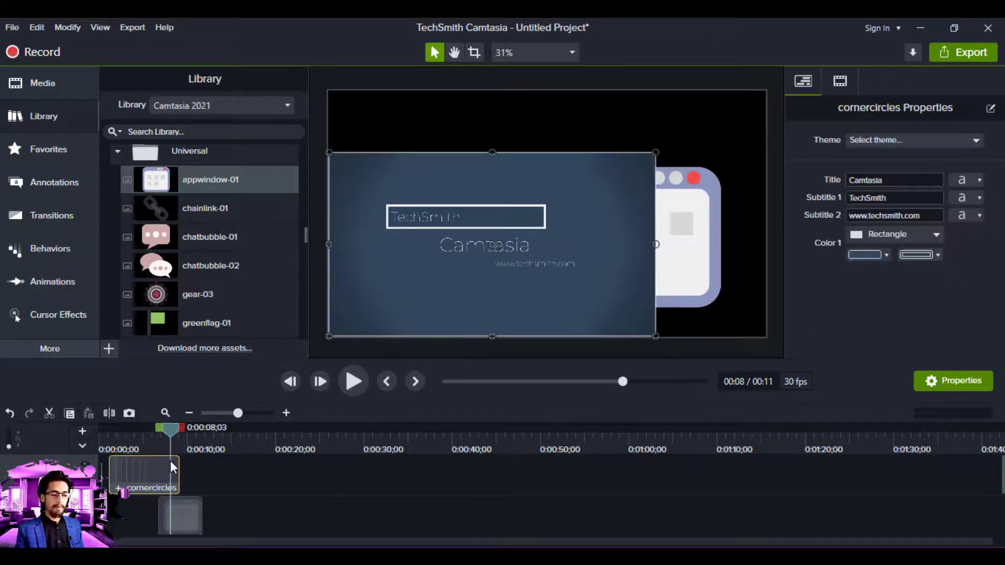
drag(172, 430, 179, 432)
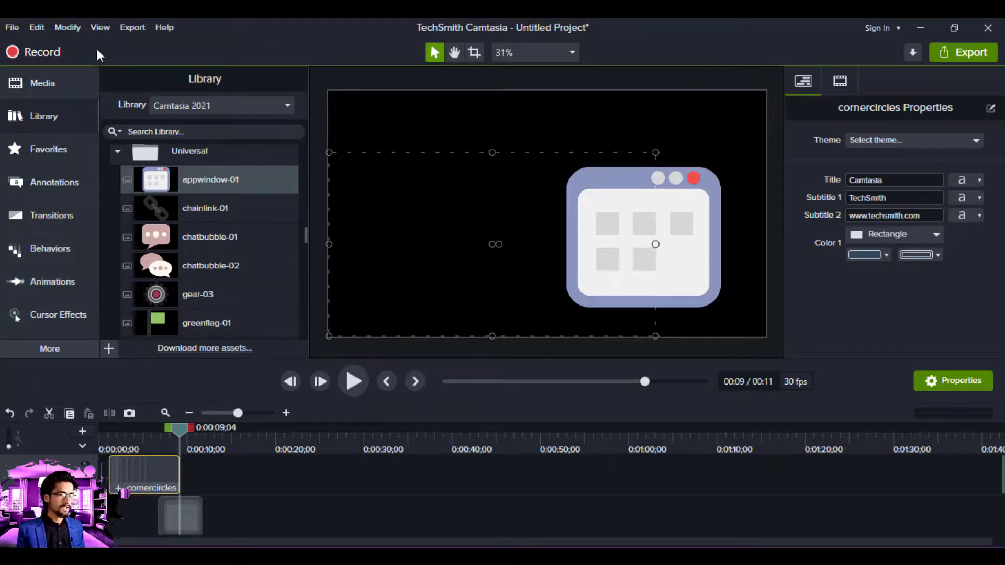
- Show the marker track and add a marker at 0:00:16;28 on the timeline
click(99, 27)
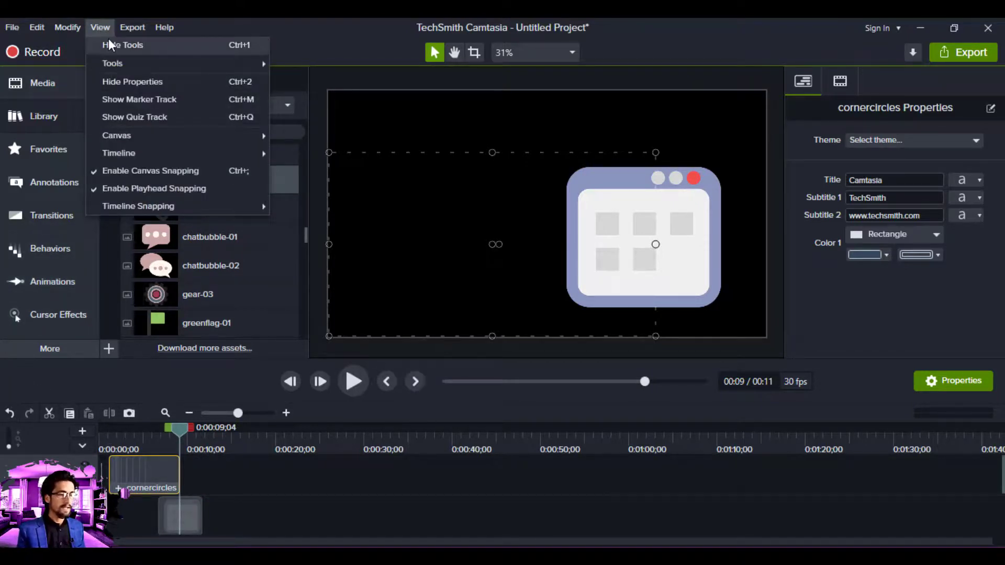
click(170, 98)
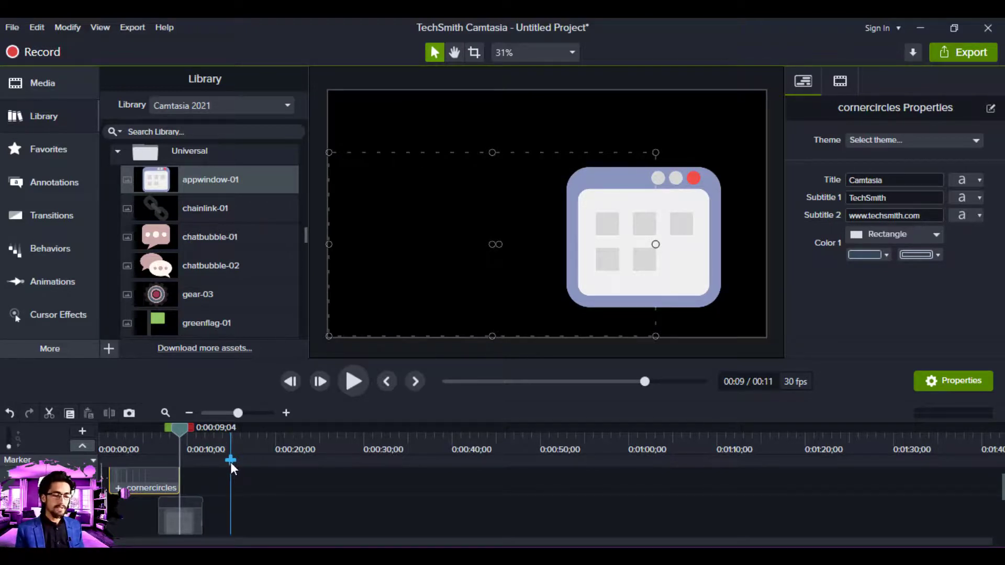
click(248, 461)
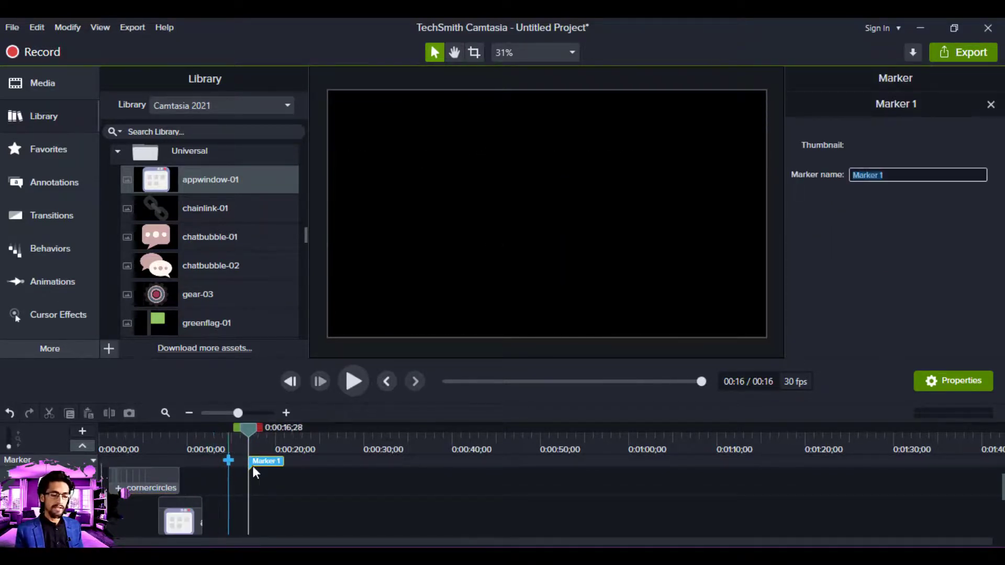
- Move the appwindow-01 clip so its end snaps to Marker 1 at 0:00:16;28, and inspect the marker's thumbnail and name
drag(177, 509, 221, 508)
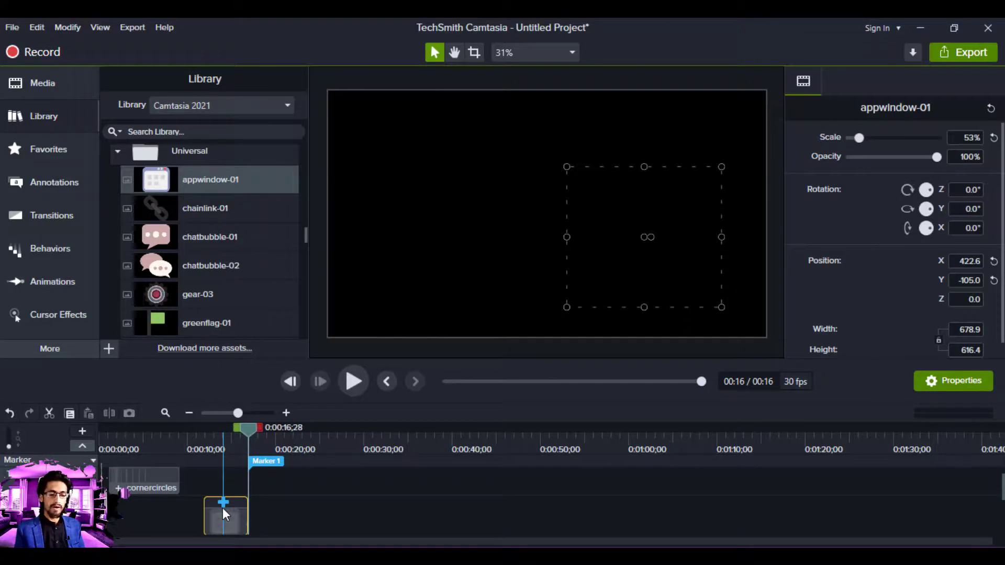
click(268, 460)
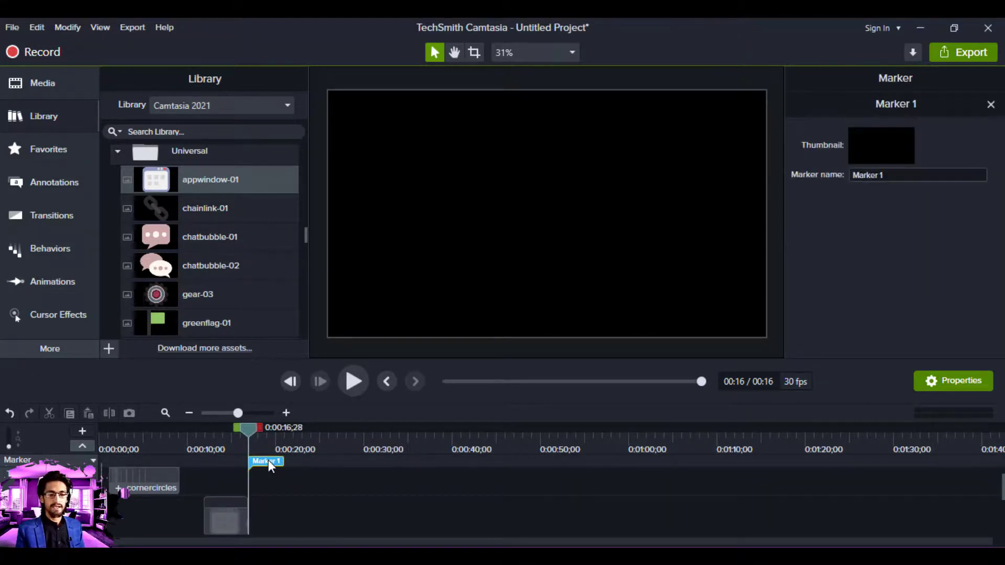
click(888, 174)
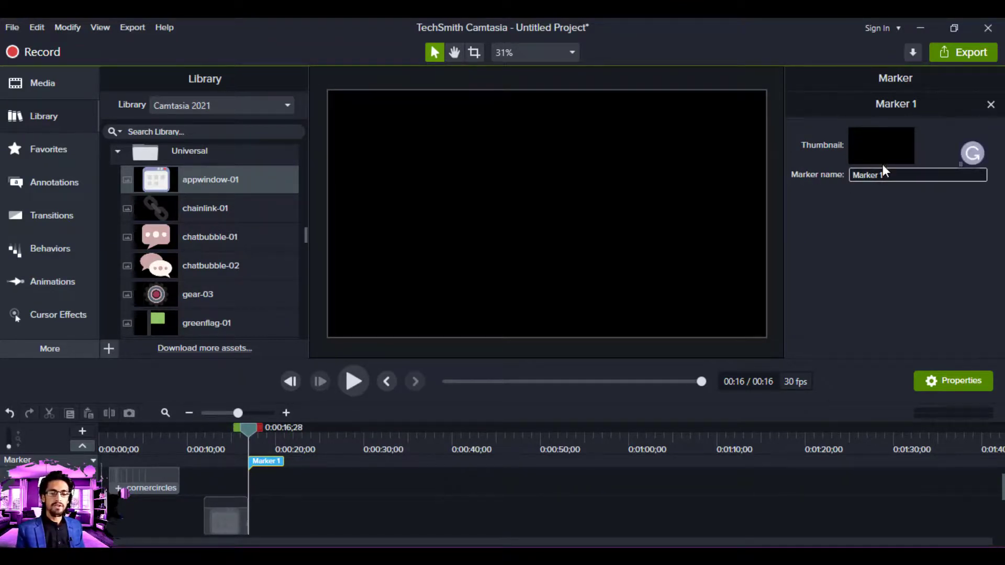
click(857, 137)
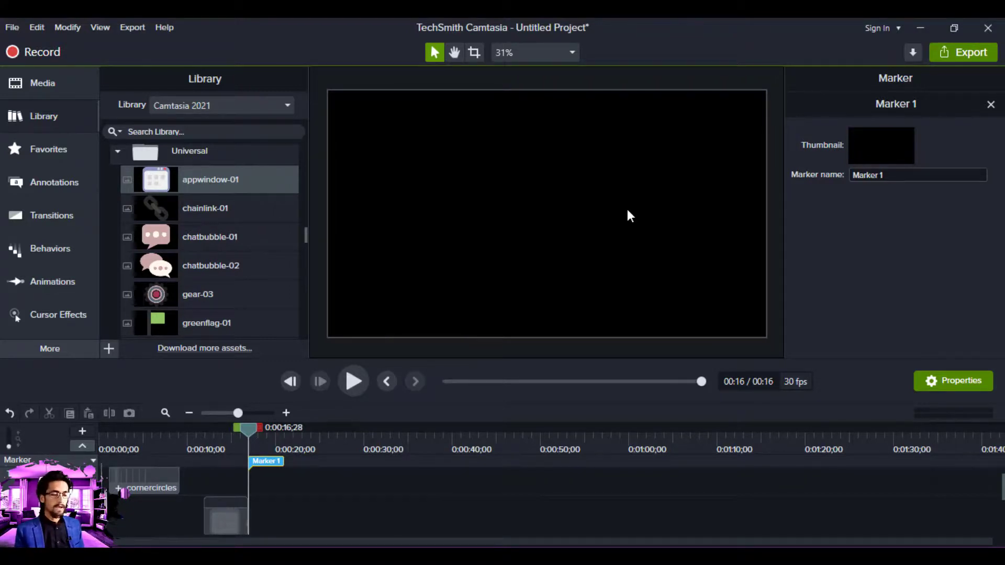
- Collapse the library's Universal icons folder and return to the Icons folder at the start of the list
click(54, 116)
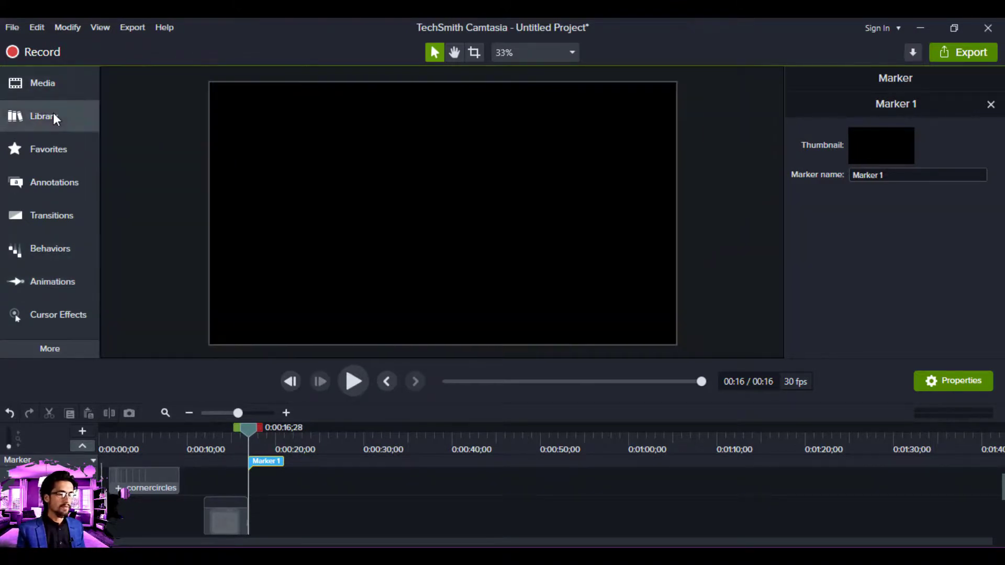
click(54, 117)
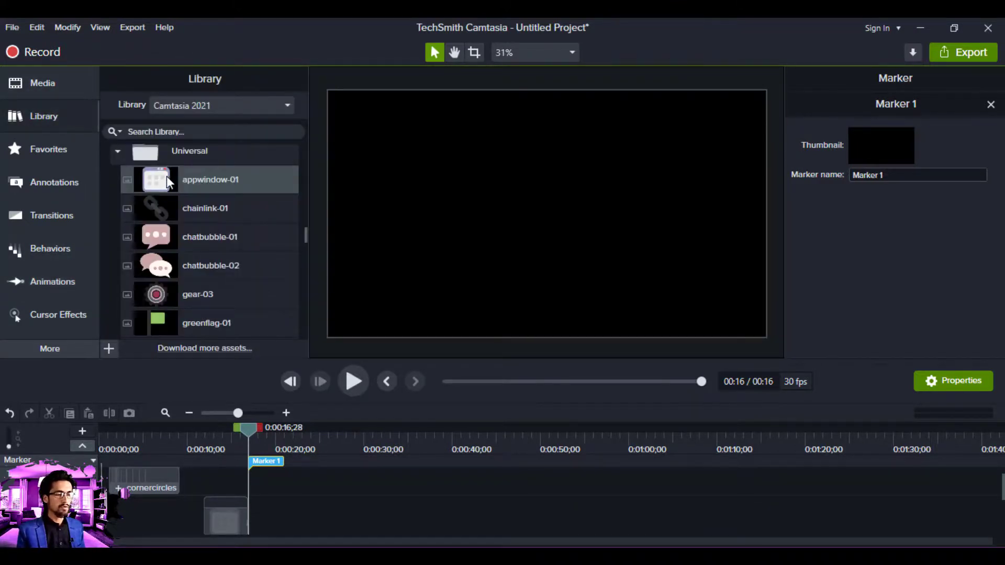
click(119, 153)
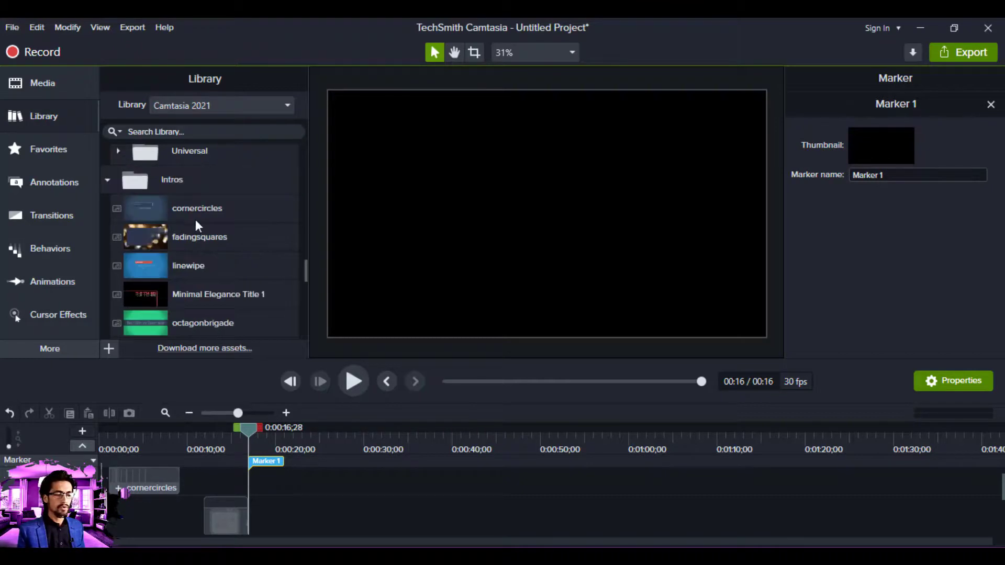
drag(303, 272, 294, 155)
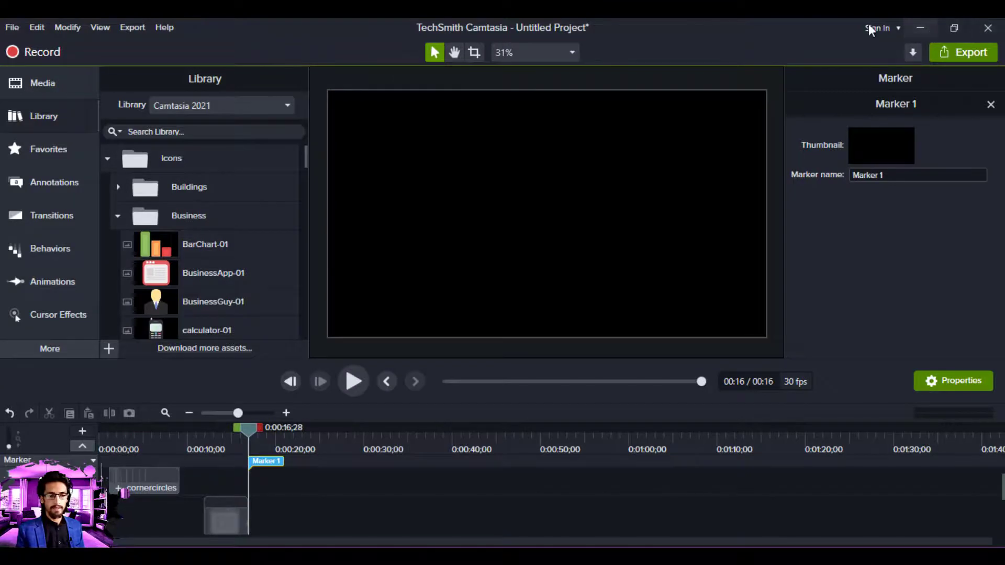
- Add the 4K_Planet_Earth video from the Camtasia folder to the timeline on the cornercircles track, starting just after Marker 1
double_click(730, 38)
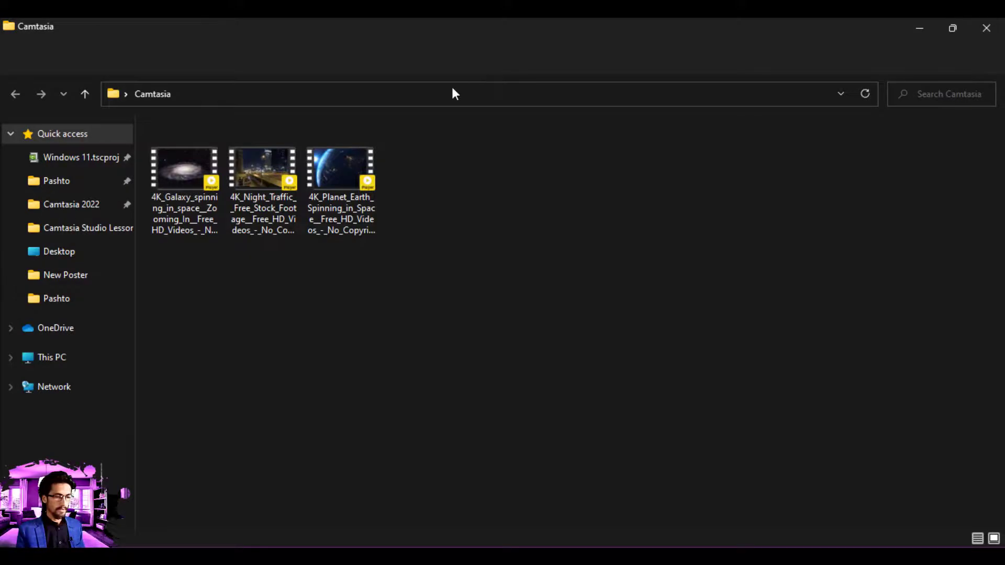
drag(316, 24, 701, 65)
click(577, 220)
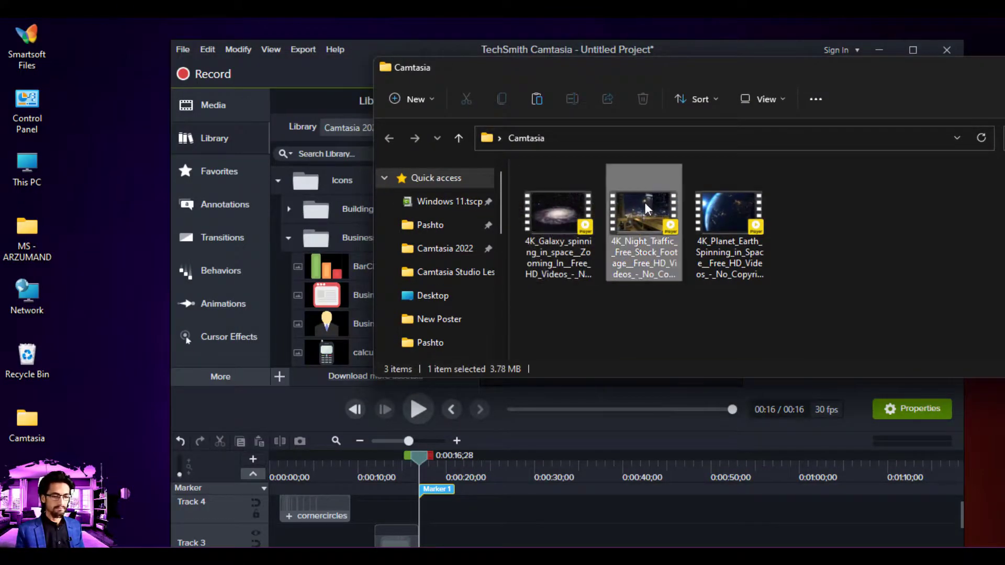
click(627, 213)
drag(701, 215, 512, 513)
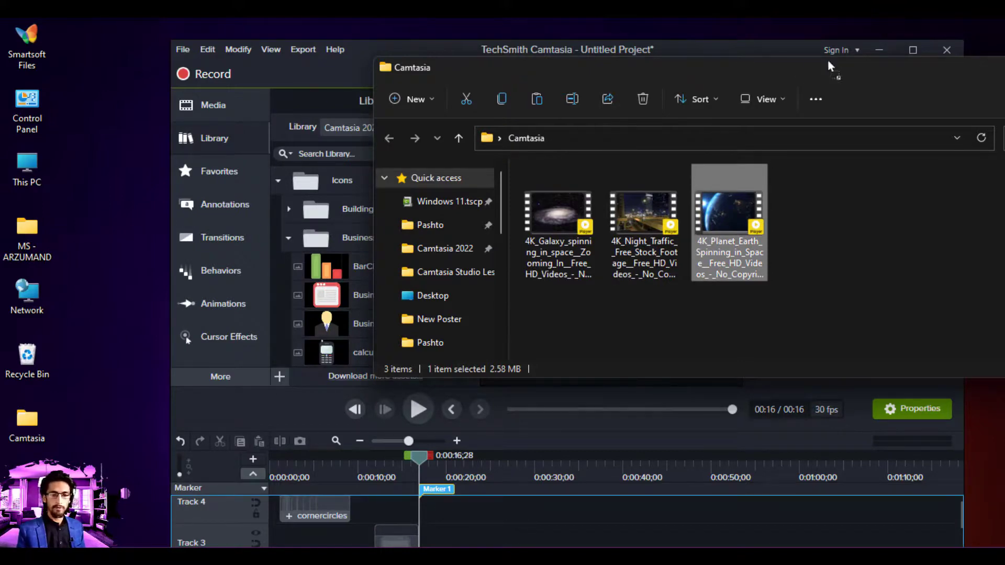
click(914, 51)
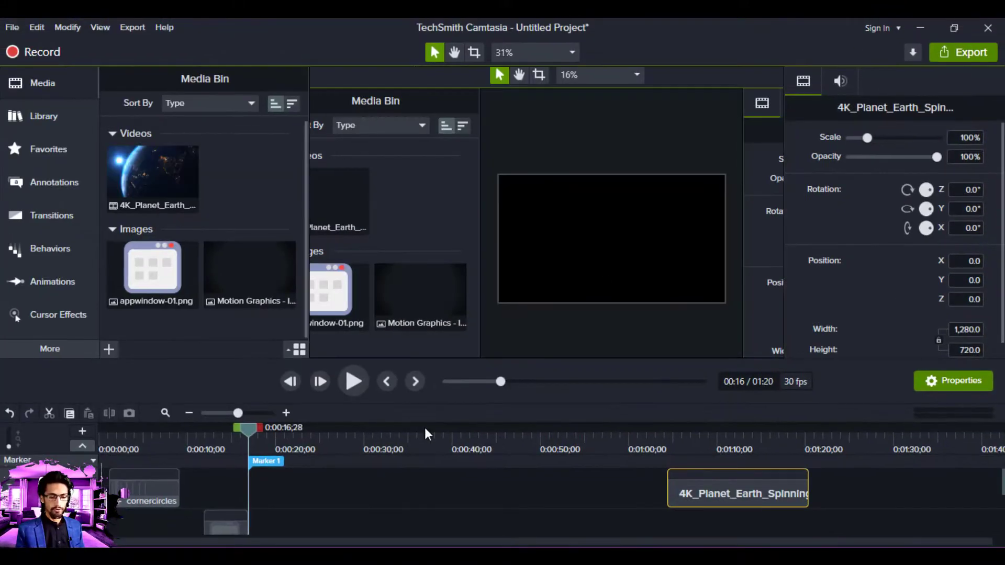
drag(734, 488, 322, 486)
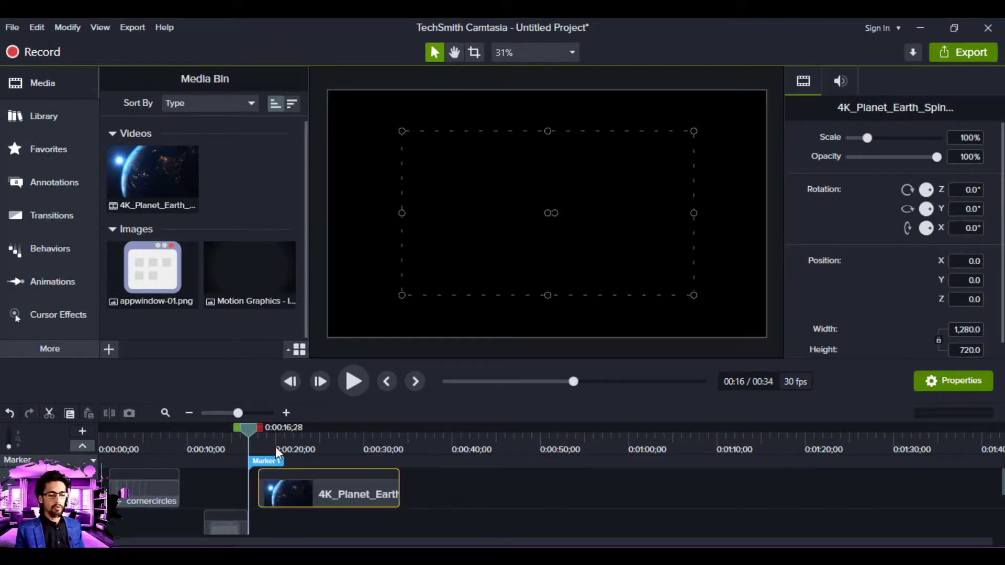
- Put the 4K_Planet_Earth clip into a group on the timeline and scrub through it to 0:00:24;12
click(275, 445)
drag(288, 426, 337, 427)
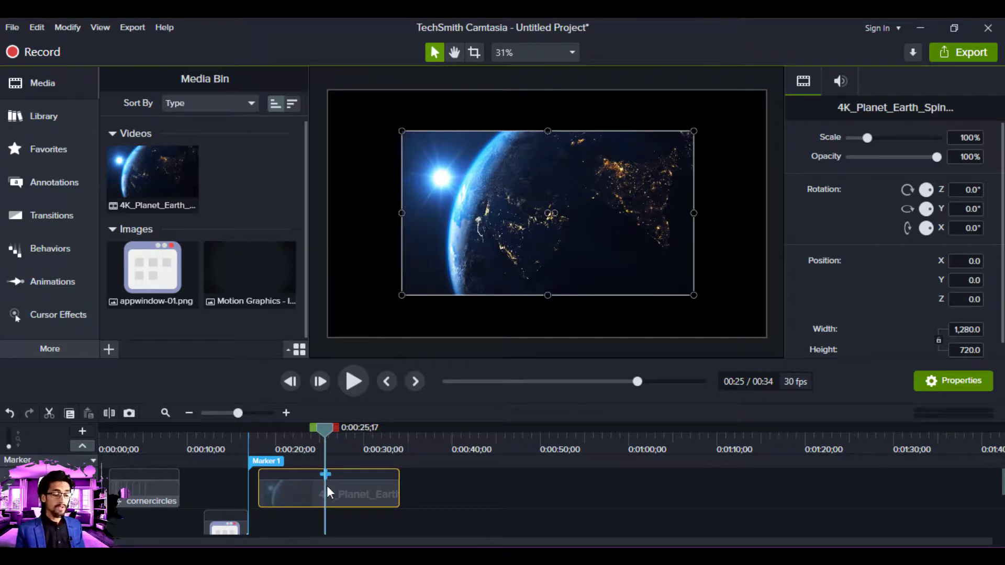
right_click(359, 486)
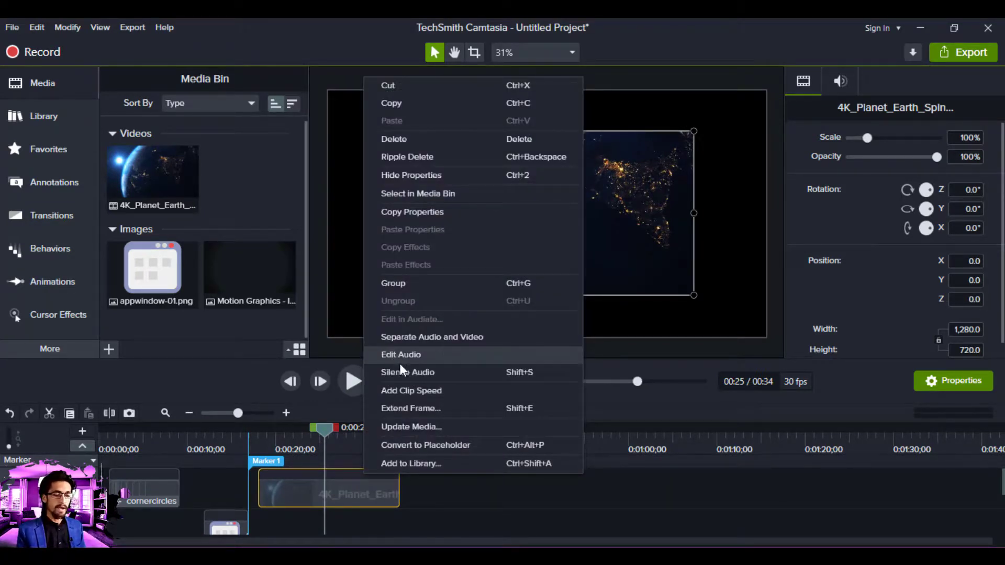
click(400, 286)
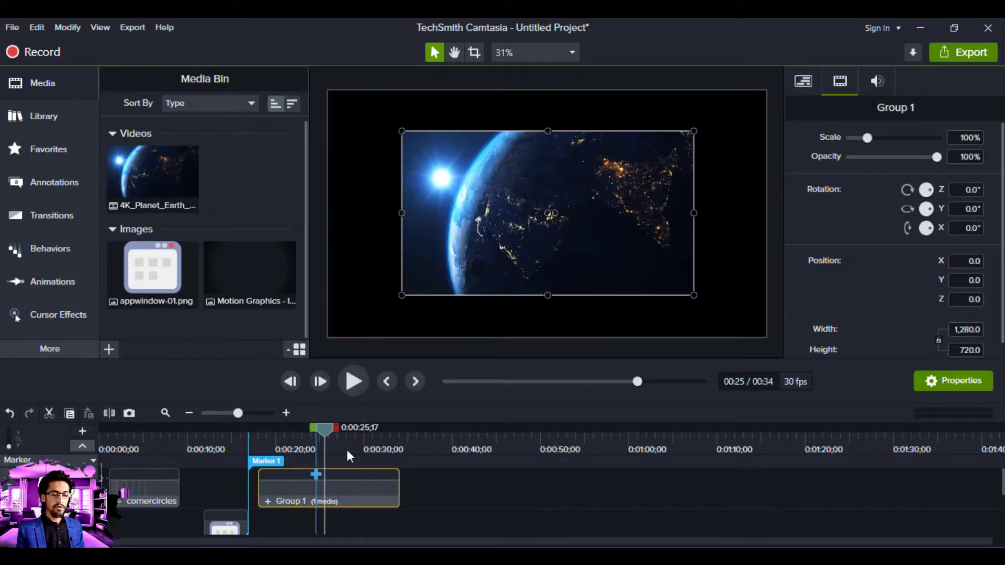
drag(322, 428, 368, 448)
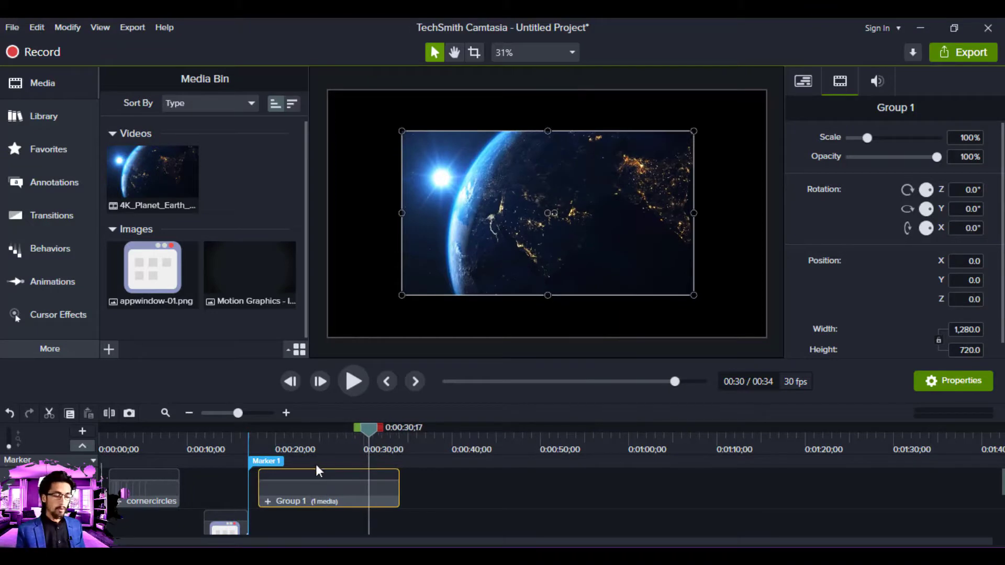
click(316, 464)
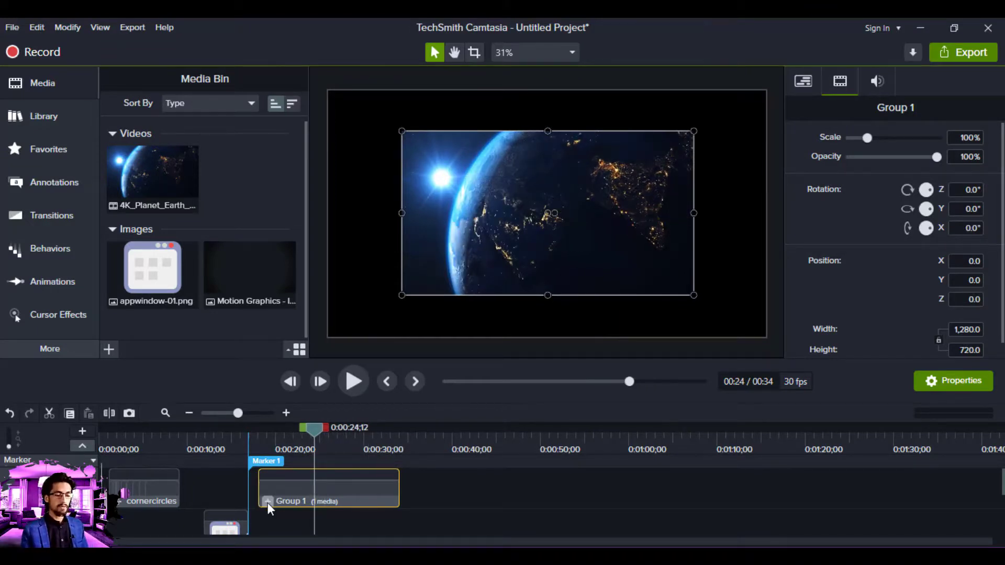
- Open the Earth video's group in its own timeline and scrub across its full length, stopping at 0:00:21;28
click(268, 502)
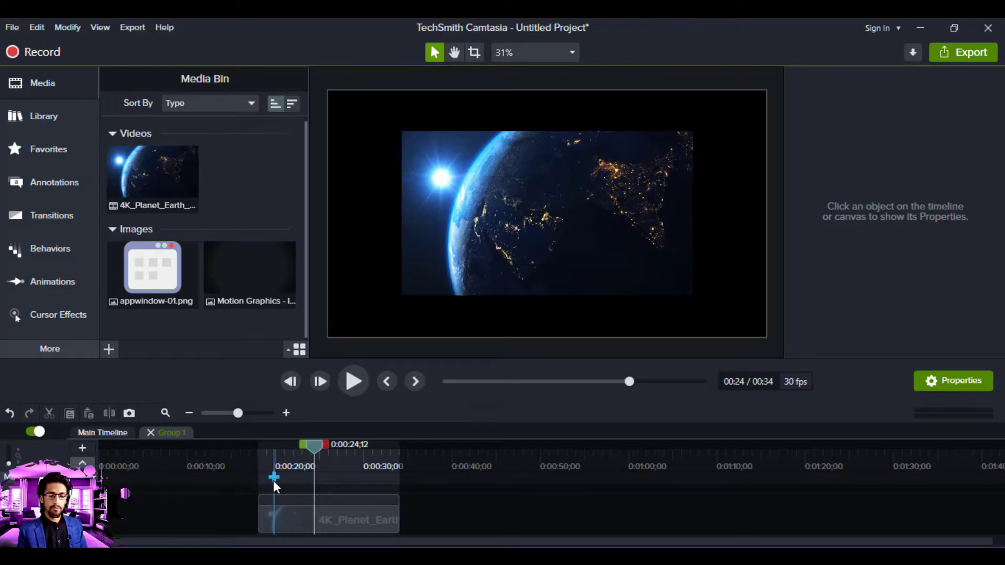
click(453, 457)
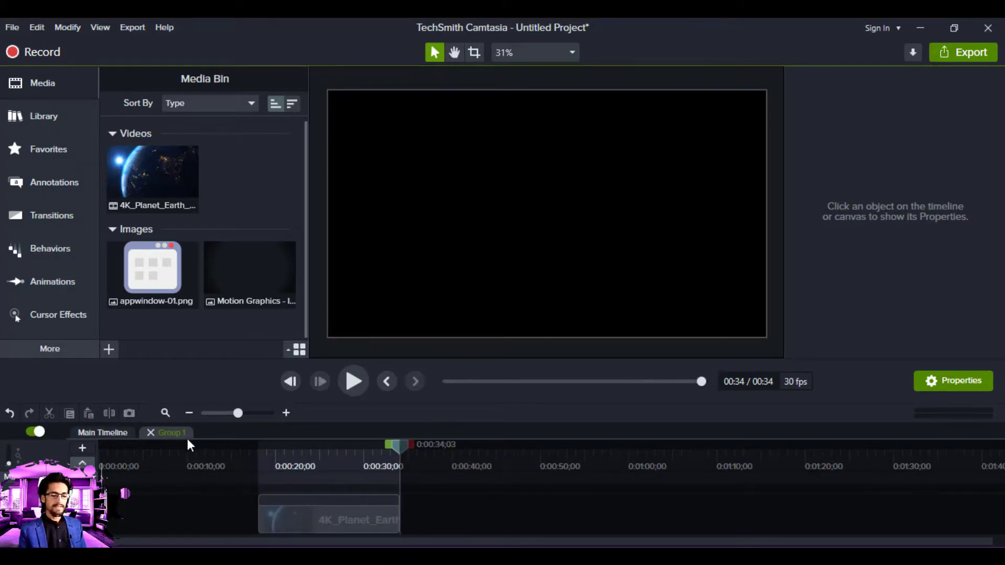
click(201, 450)
drag(262, 444, 412, 460)
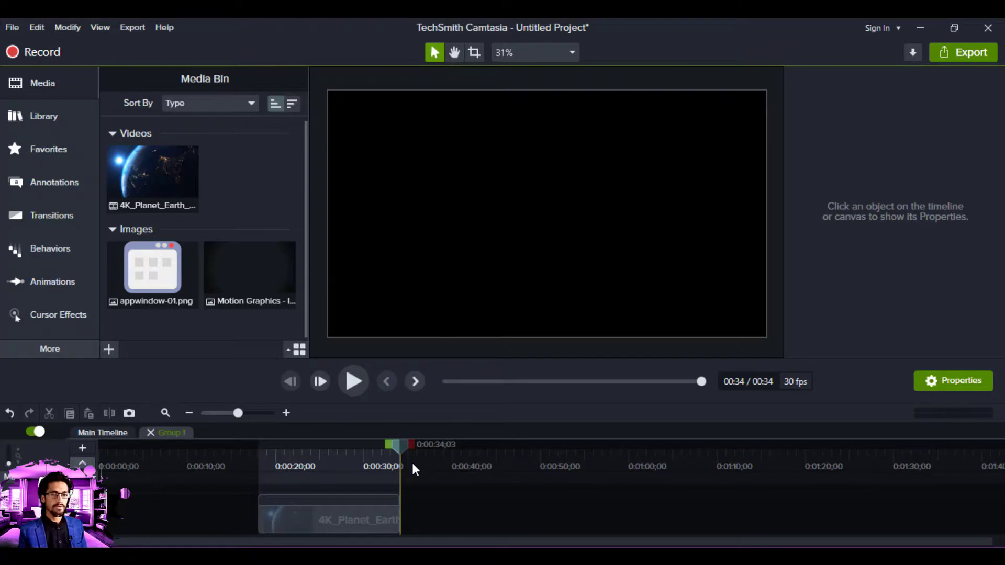
drag(411, 460, 293, 466)
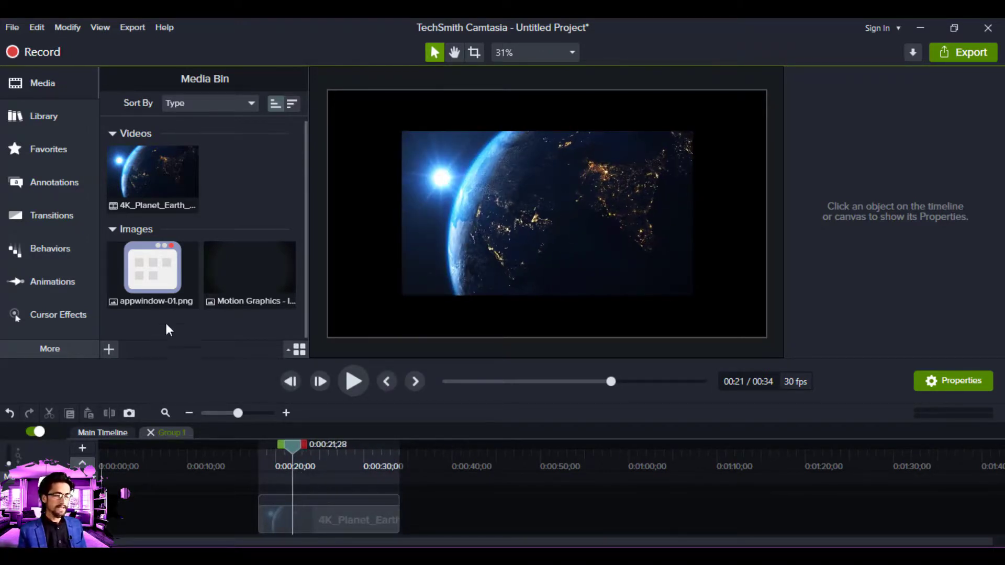
- Add the BusinessGuy-01 icon above the video from the group's start to 0:00:21;28, scaled to 26.2% and placed near X -474, Y -237
click(65, 152)
click(55, 110)
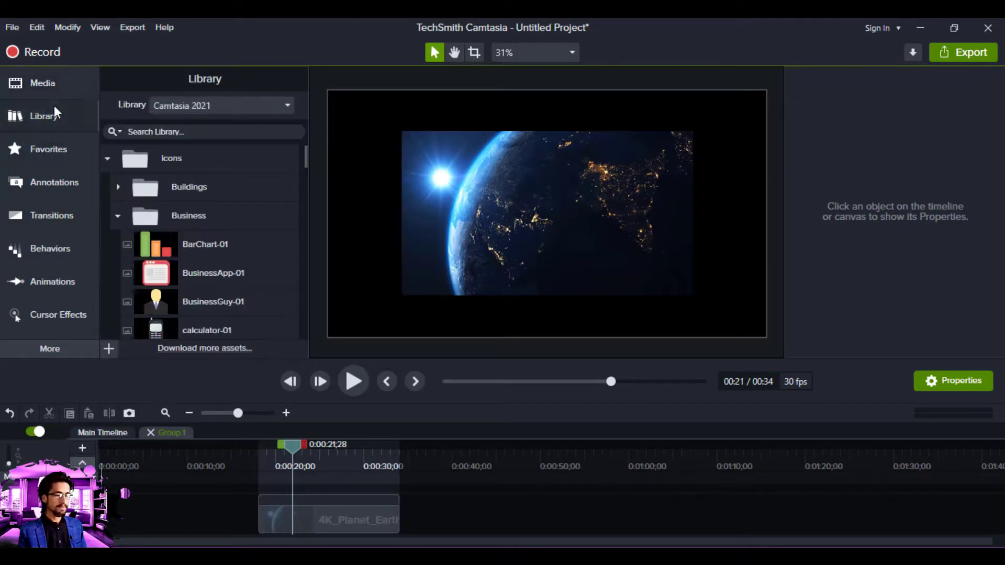
mouse_move(161, 296)
mouse_down()
mouse_move(305, 513)
mouse_move(271, 479)
mouse_move(285, 502)
mouse_move(272, 502)
mouse_move(276, 516)
mouse_move(292, 504)
mouse_up()
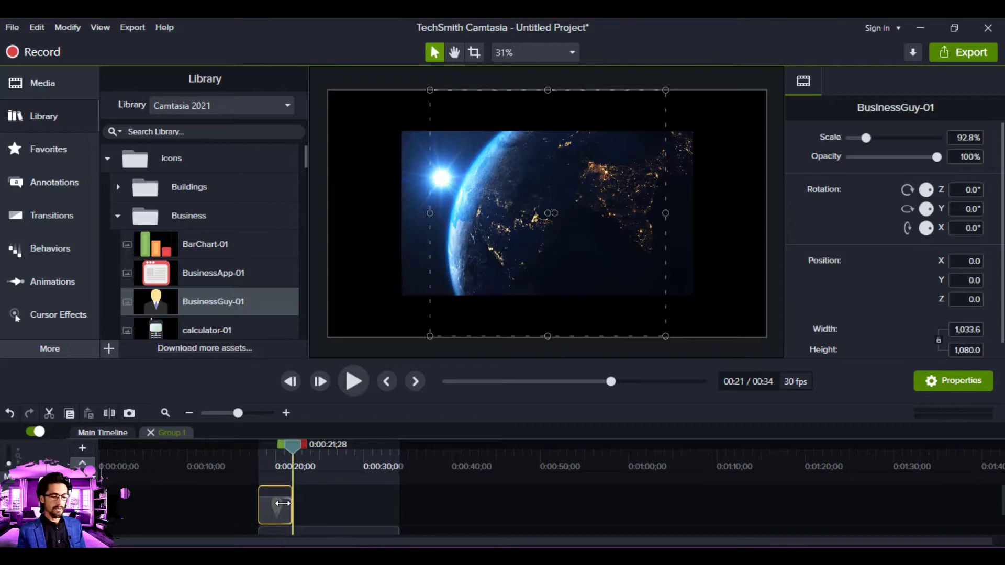
click(278, 470)
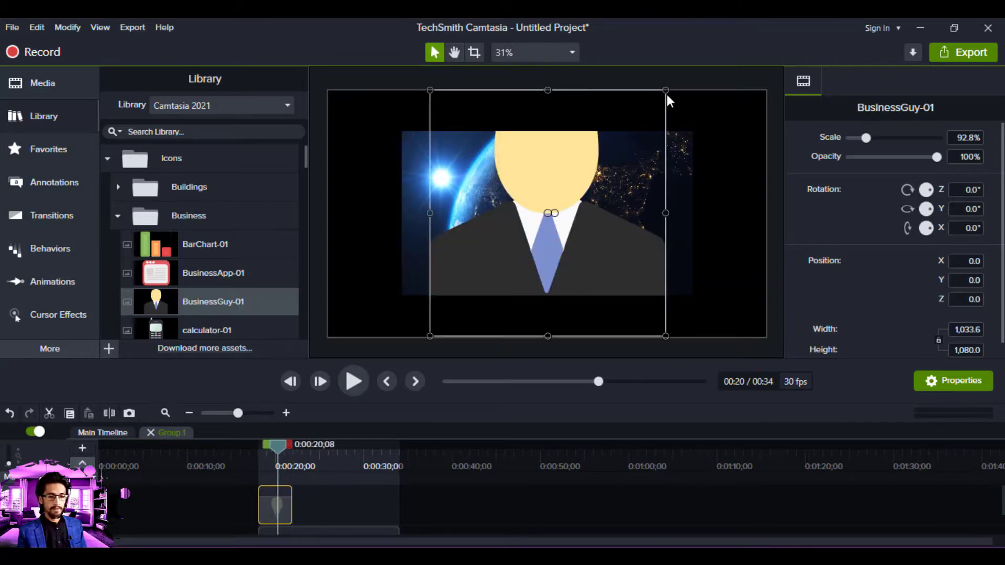
drag(665, 91, 585, 174)
drag(583, 255, 473, 233)
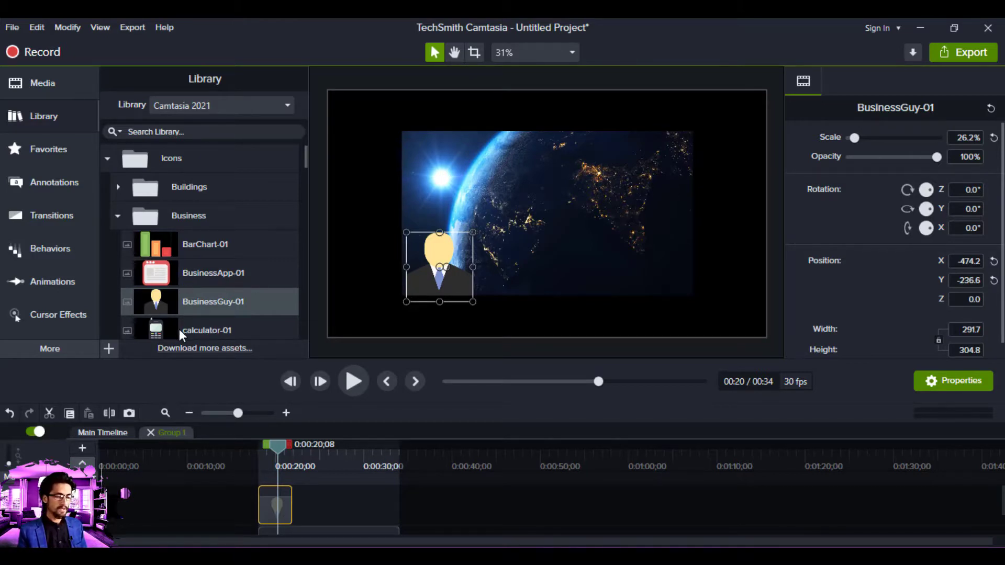
- Add the calculator-01 icon directly after BusinessGuy-01, scaled to 27.4% and placed near X 518, Y -173
drag(179, 330, 321, 503)
click(316, 460)
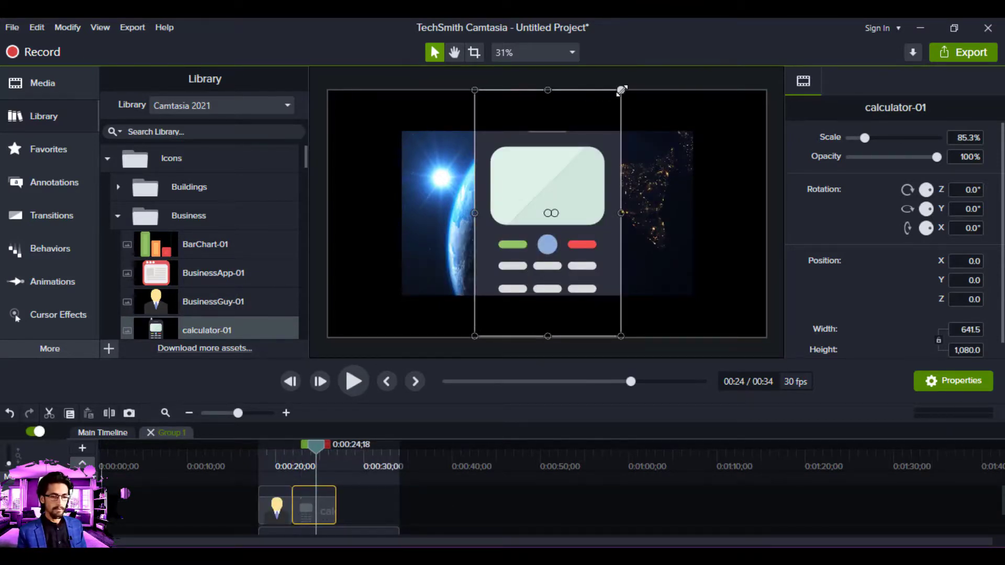
drag(621, 91, 670, 235)
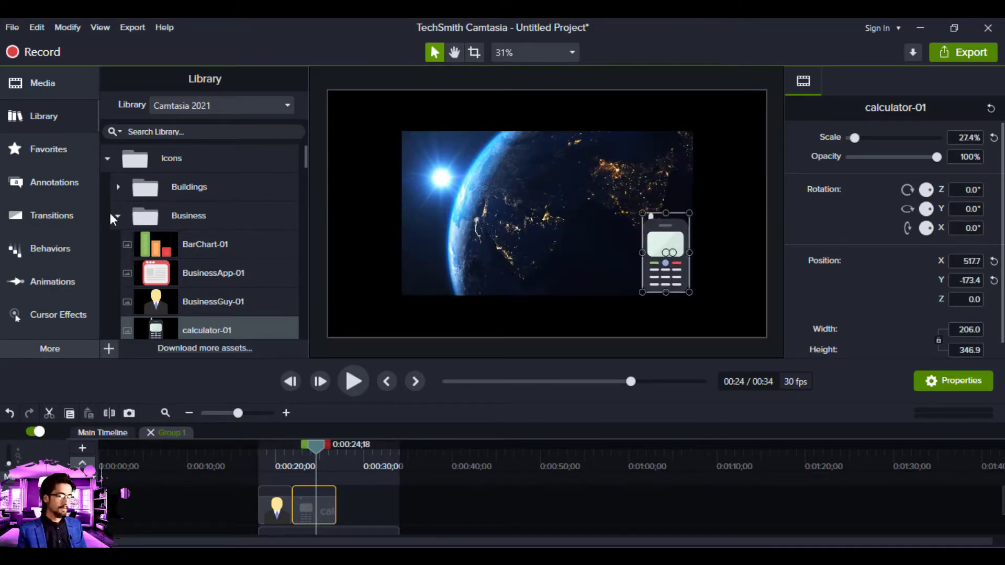
- Apply the Fly In and Jump And Fall behaviors to the BusinessGuy-01 clip and Fly In to the calculator-01 clip
click(49, 242)
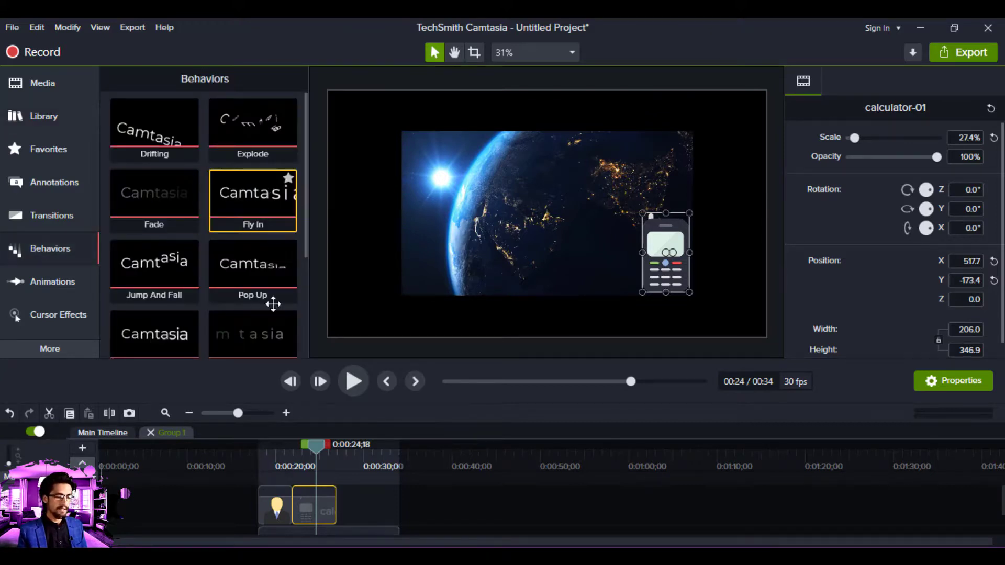
drag(262, 199, 292, 502)
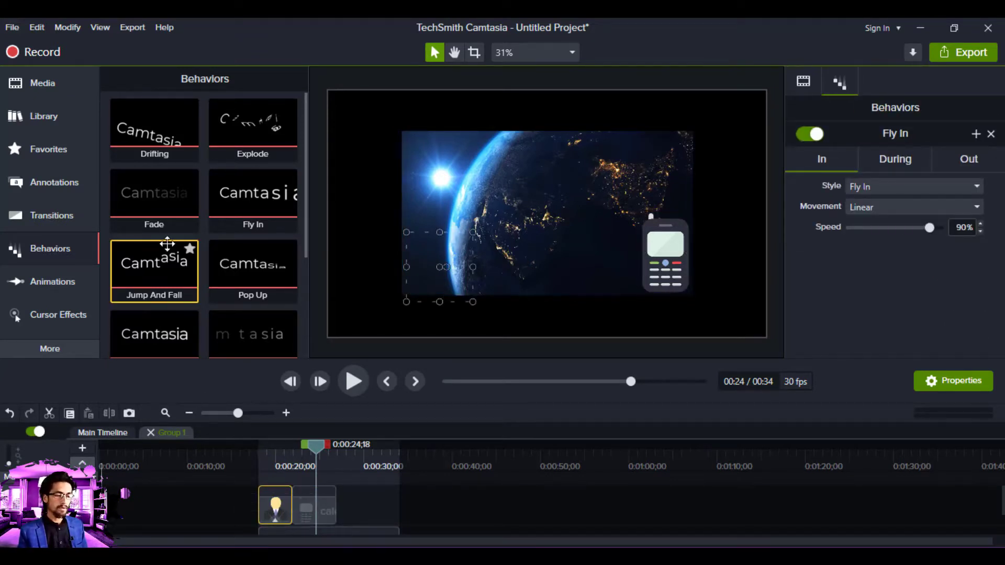
drag(155, 270, 274, 504)
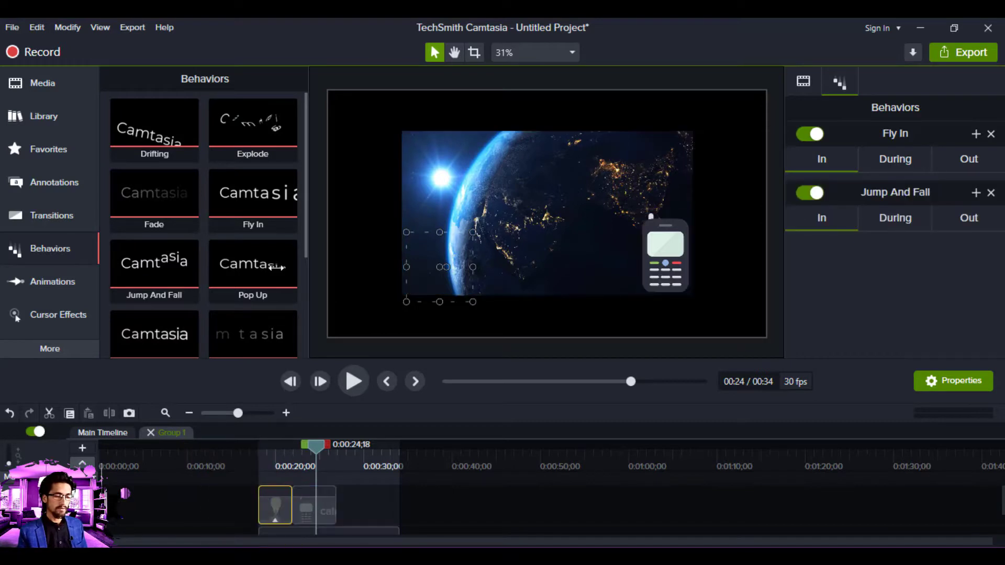
drag(260, 212, 334, 510)
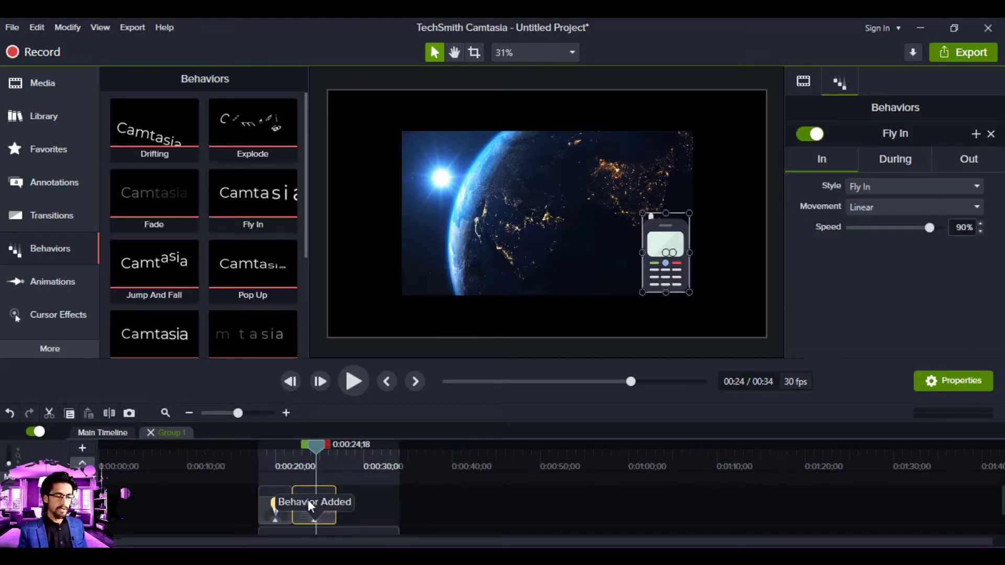
- Preview the group's animated icons from its start, and close the group to return to its clip on the main timeline
drag(324, 445, 261, 447)
click(354, 384)
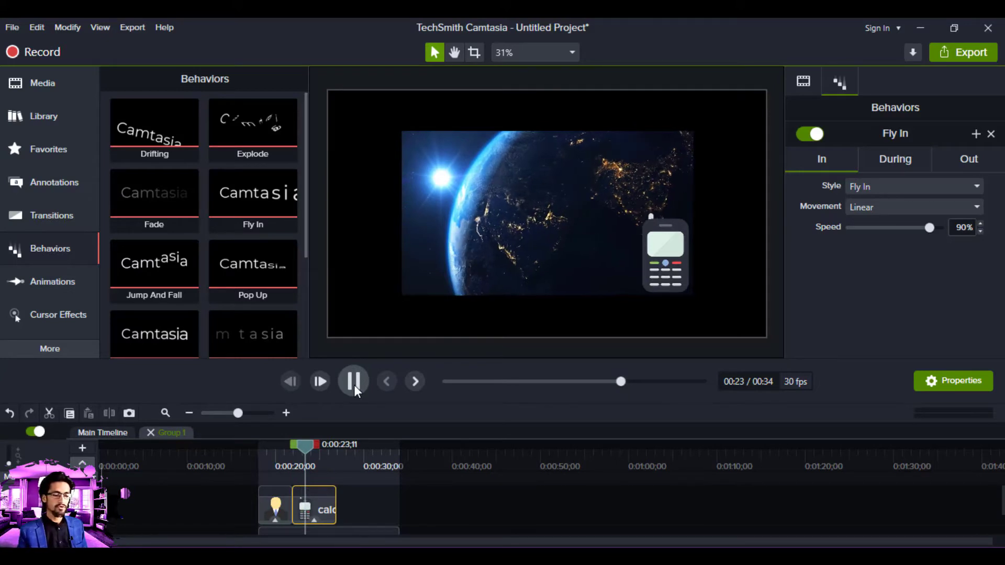
click(150, 433)
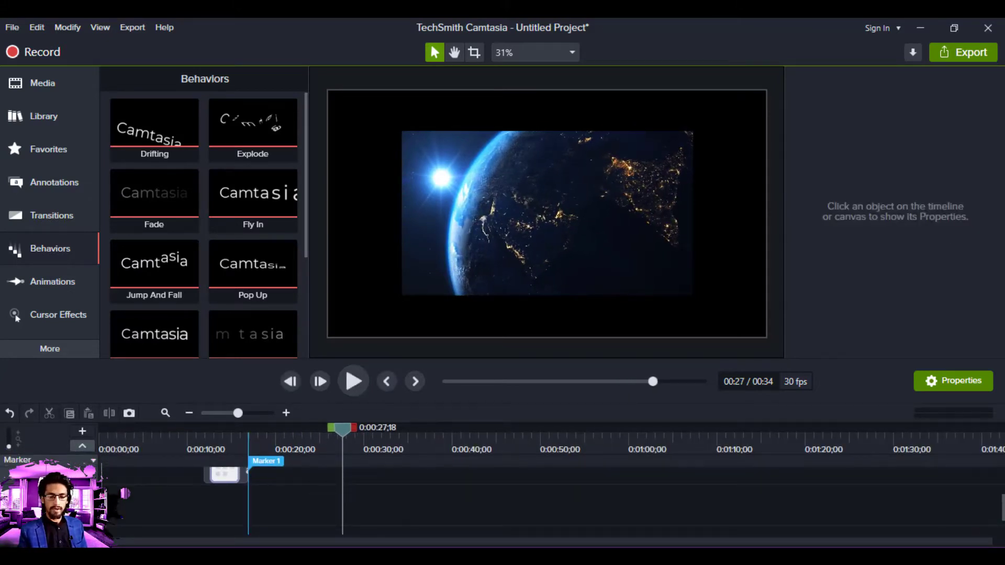
drag(1002, 504, 1000, 475)
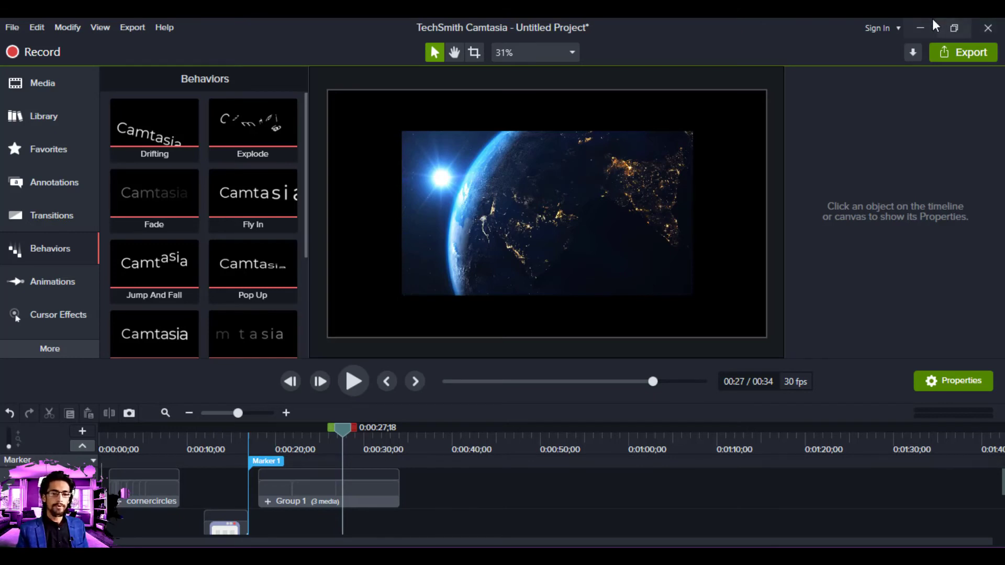
- Minimize the editor and move the Camtasia folder window to the middle of the desktop
click(919, 26)
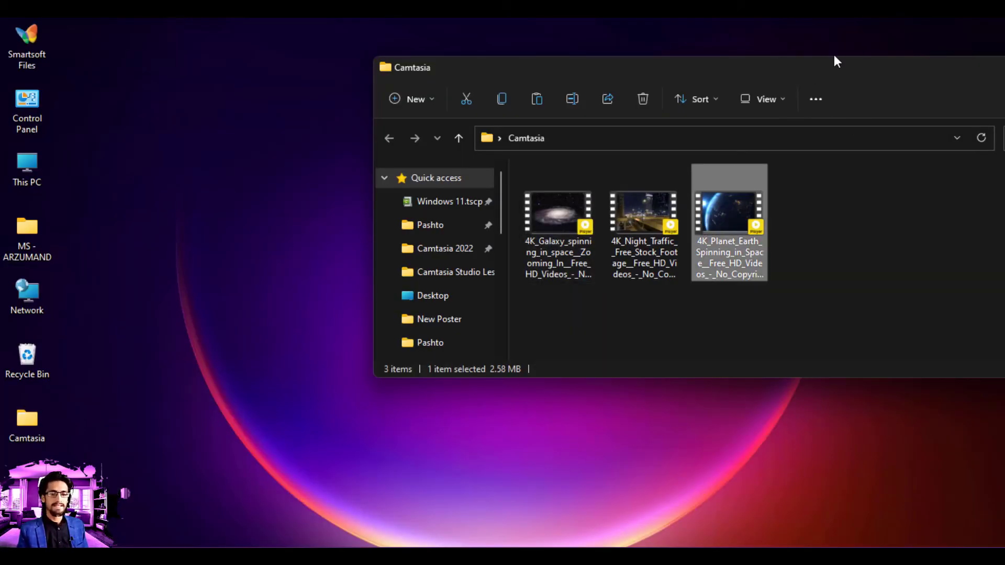
drag(833, 77, 608, 89)
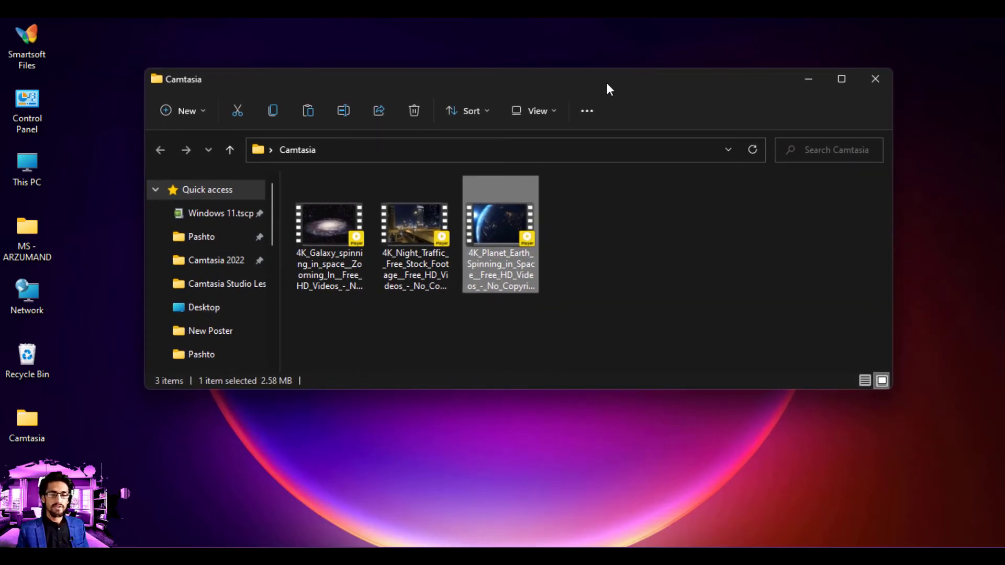